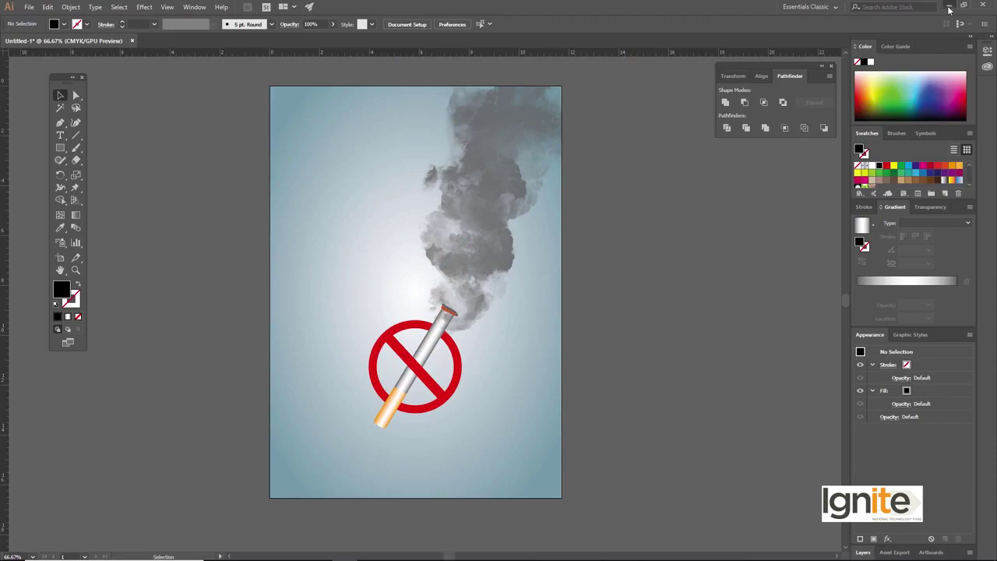
- Switch to File Explorer and place the blue World Health Organization emblem image from the Pngs folder into the poster document
left_click(243, 550)
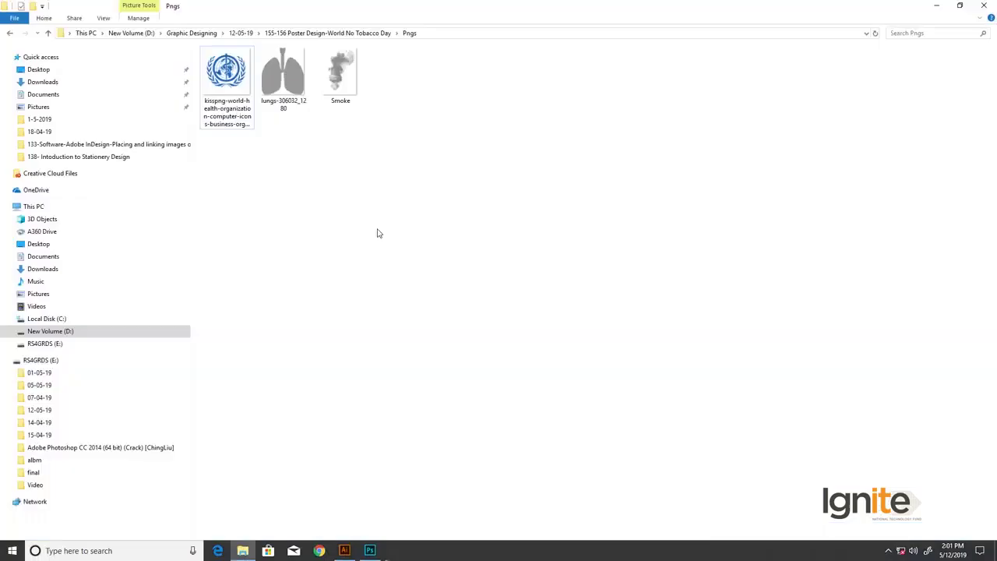
left_click(238, 90)
left_click_drag(241, 93, 663, 294)
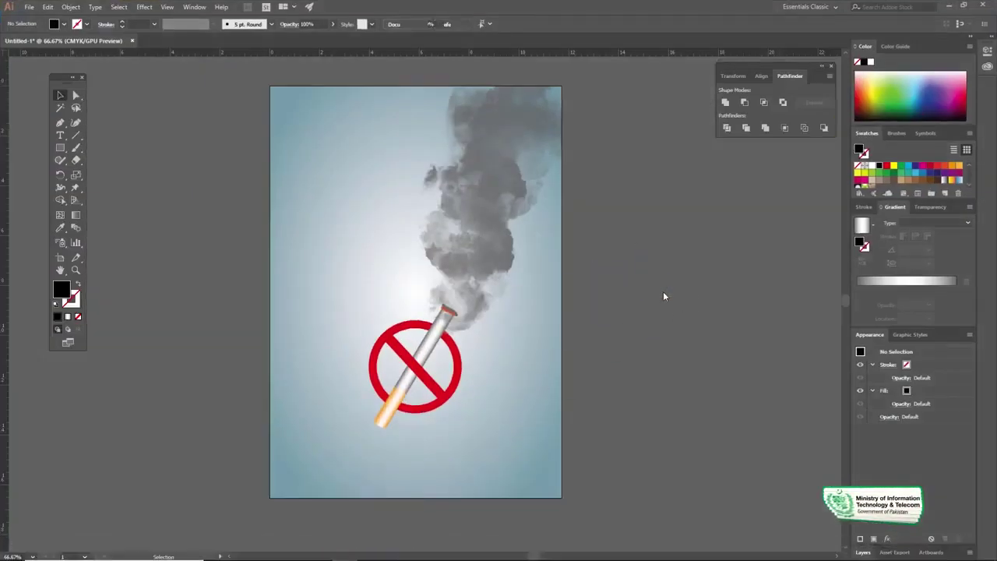
- Scale the placed emblem down proportionally to about 2.2 in wide and high
key("space")
left_click_drag(708, 214, 501, 227)
left_click_drag(535, 186, 495, 245)
left_click_drag(672, 92, 499, 293)
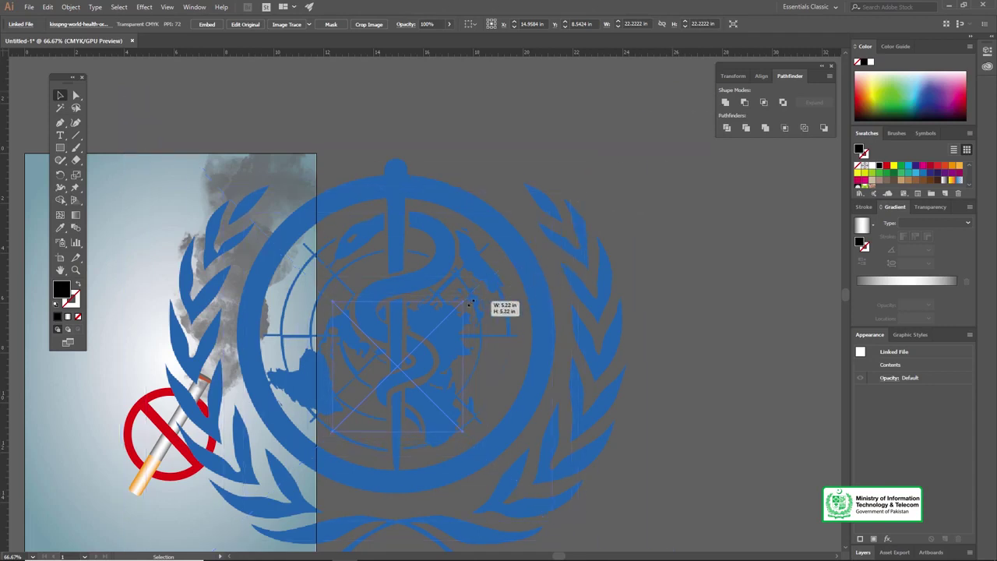
left_click_drag(454, 317, 454, 318)
- Move the emblem to the upper part of the poster beside the smoke and bring it to the front
key("space")
left_click_drag(463, 270, 616, 227)
left_click_drag(600, 298, 369, 134)
left_click(586, 147)
right_click(369, 132)
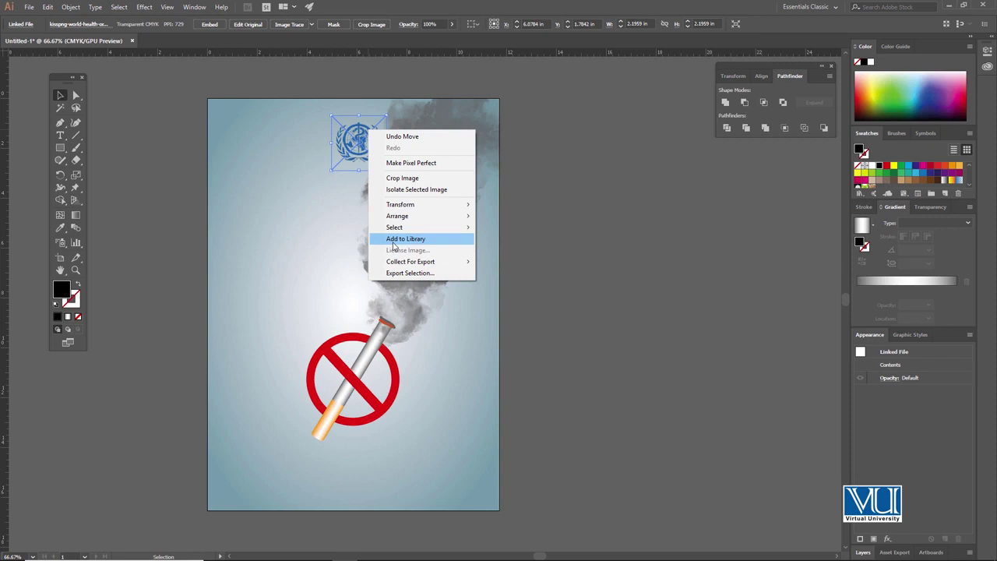
mouse_move(422, 219)
left_click(508, 216)
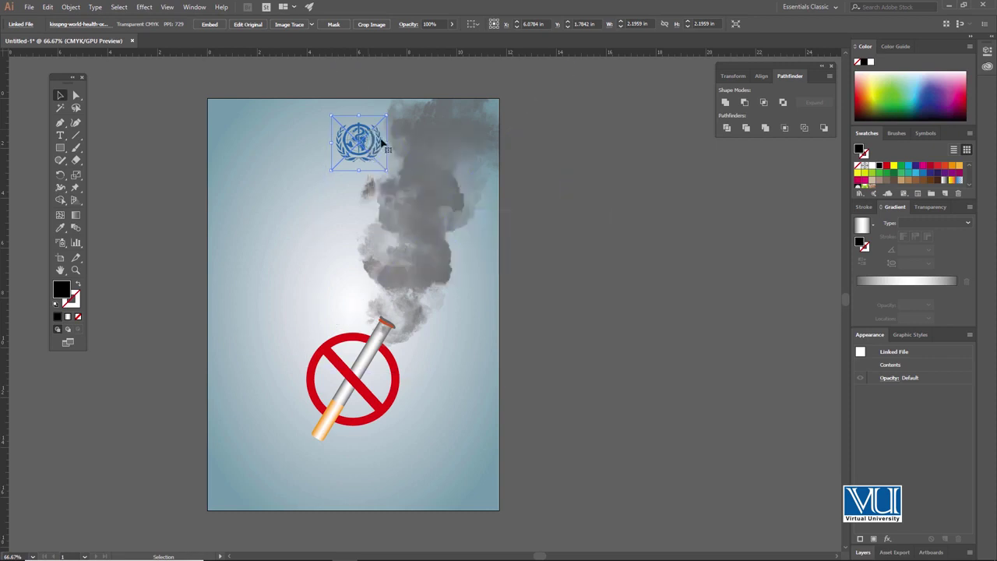
- Shift the emblem slightly upward on the poster, to a vertical position of about 1.7 in
key("z")
left_click(370, 157)
left_click(429, 261)
key("v")
left_click_drag(425, 274, 442, 205)
key("z")
left_click(454, 273, "alt")
key("v")
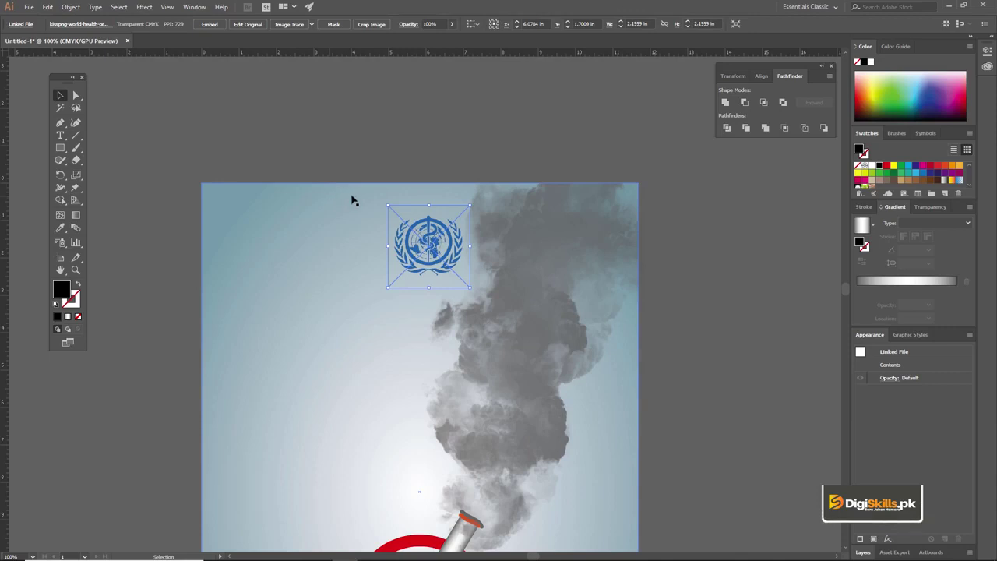
- Shift the emblem slightly left toward the poster's centre line, to a horizontal position of about 5.87 in
key("ctrl+minus")
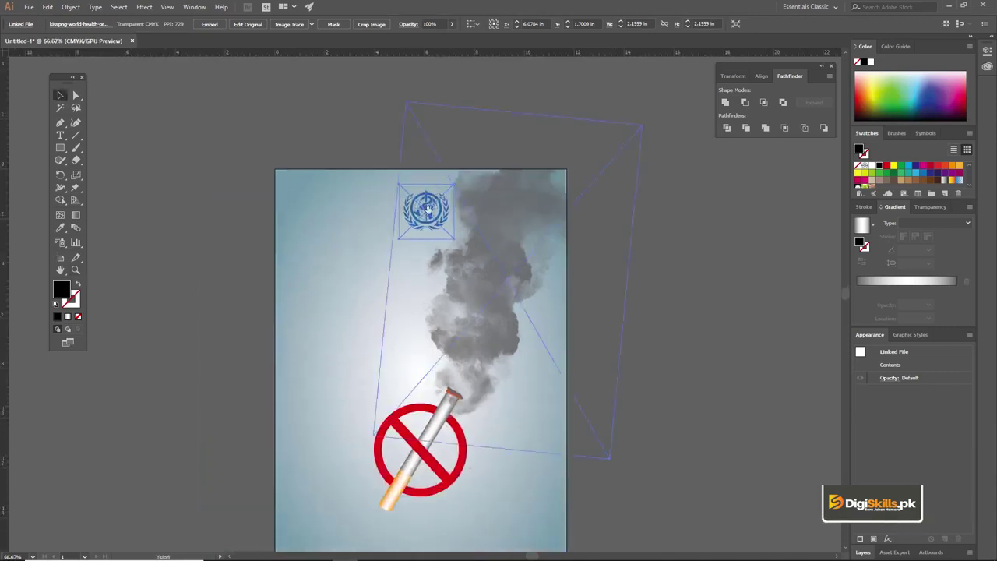
key("z")
left_click(424, 217)
key("v")
scroll(432, 169, "down", 3)
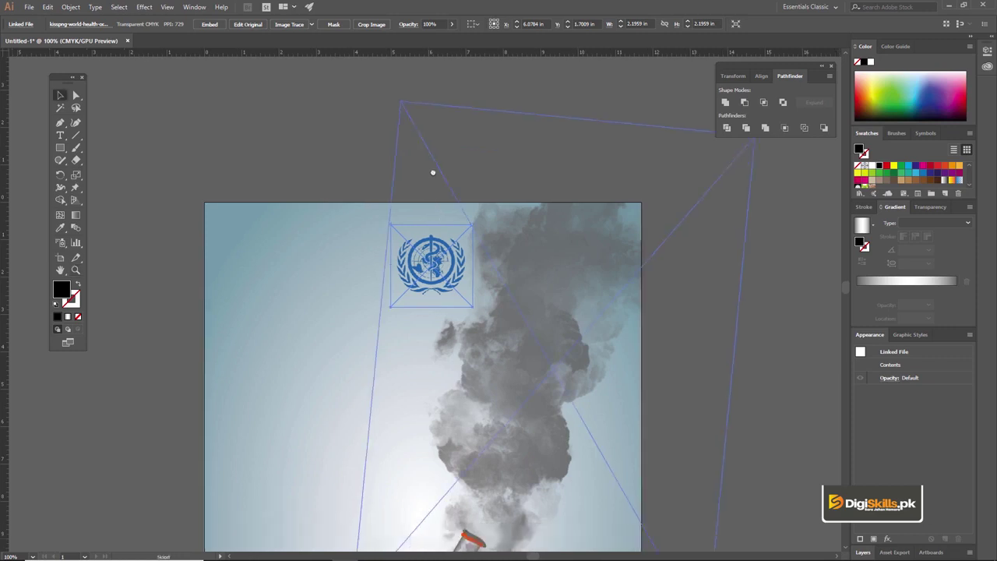
left_click_drag(434, 194, 431, 194)
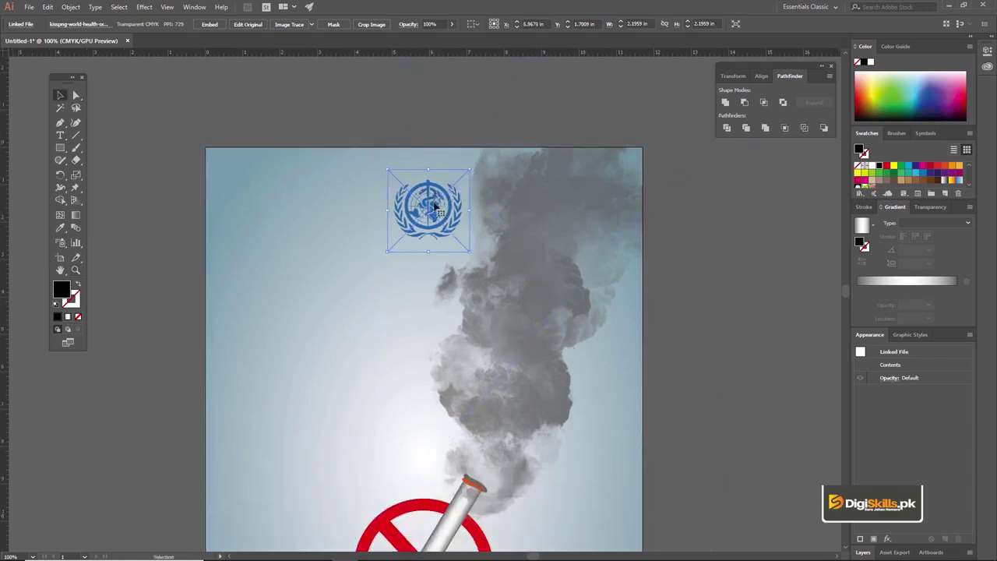
- Align the emblem and the gradient background horizontally centred, then nudge both slightly left to fit the artboard
left_click(294, 168, "shift")
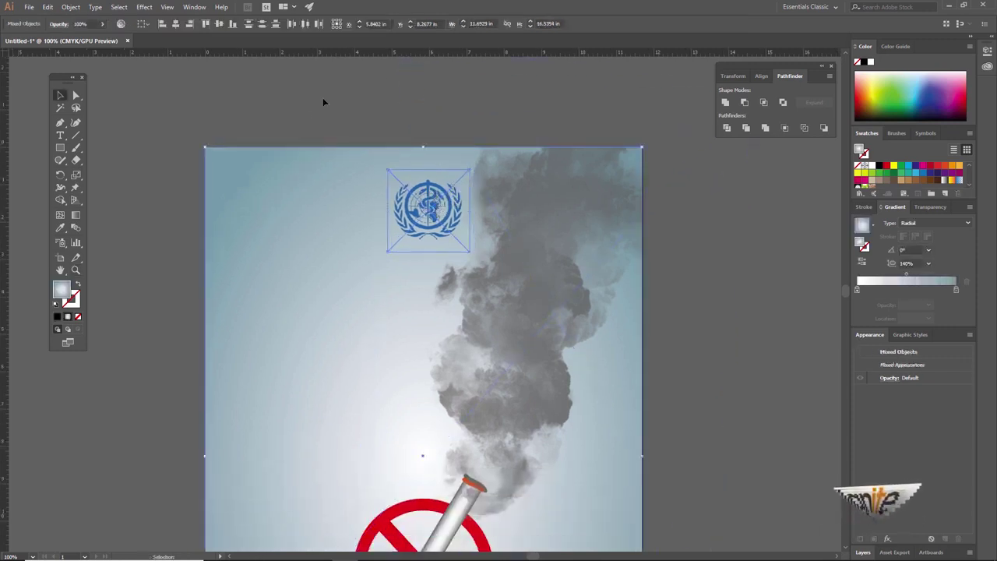
left_click(190, 23)
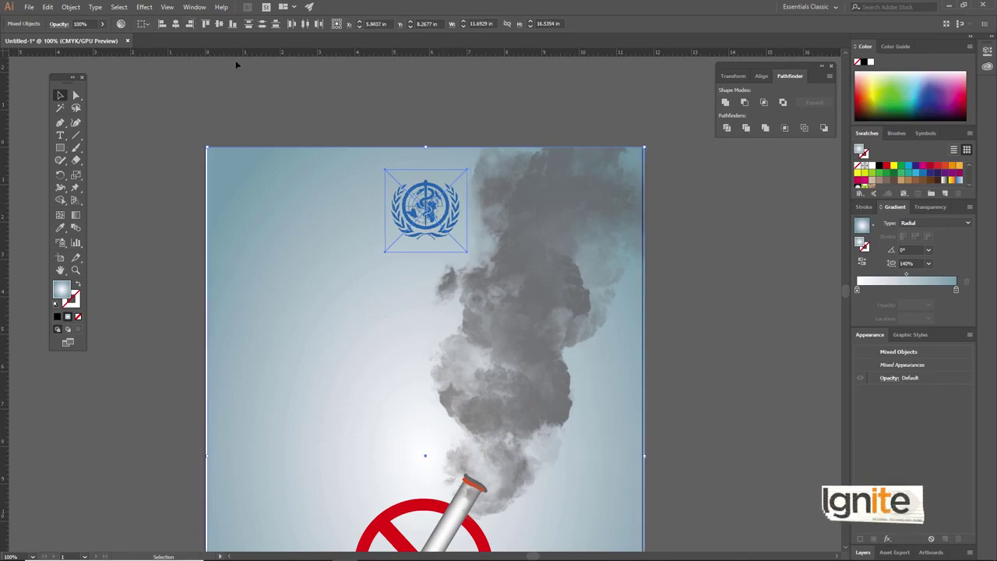
key("Left")
key("Left")
key("Left")
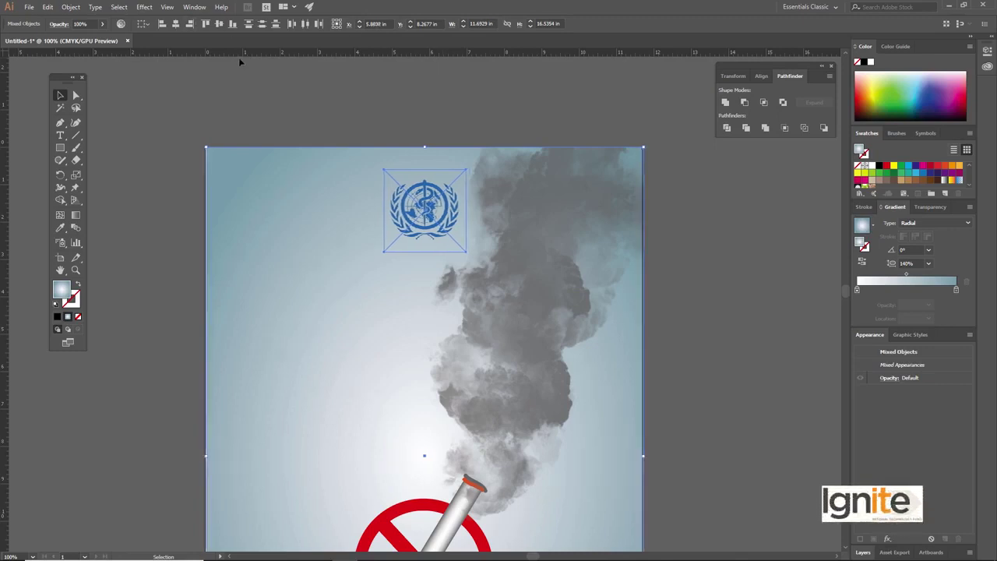
left_click(360, 105)
- Add the point text "STOP SMOKING" in Oswald Regular below the emblem
left_click(429, 224)
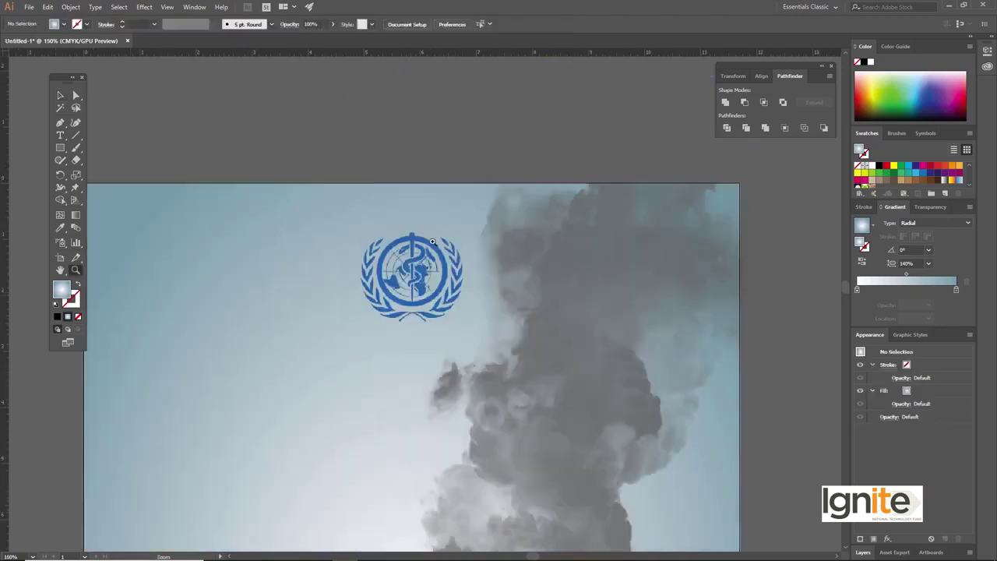
left_click(430, 305, "alt")
left_click(430, 303, "alt")
left_click(416, 296)
key("v")
left_click_drag(416, 296, 405, 189)
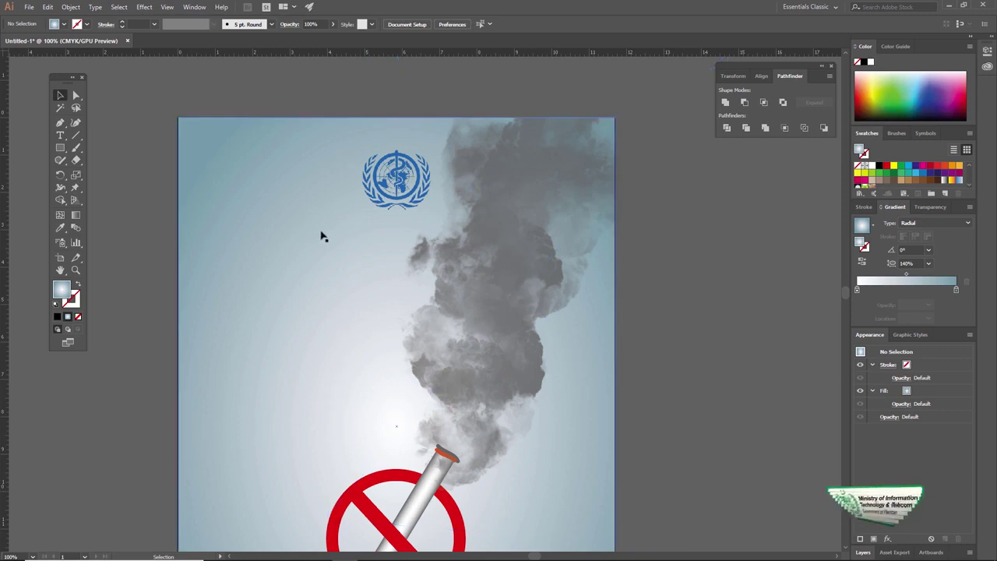
key("t")
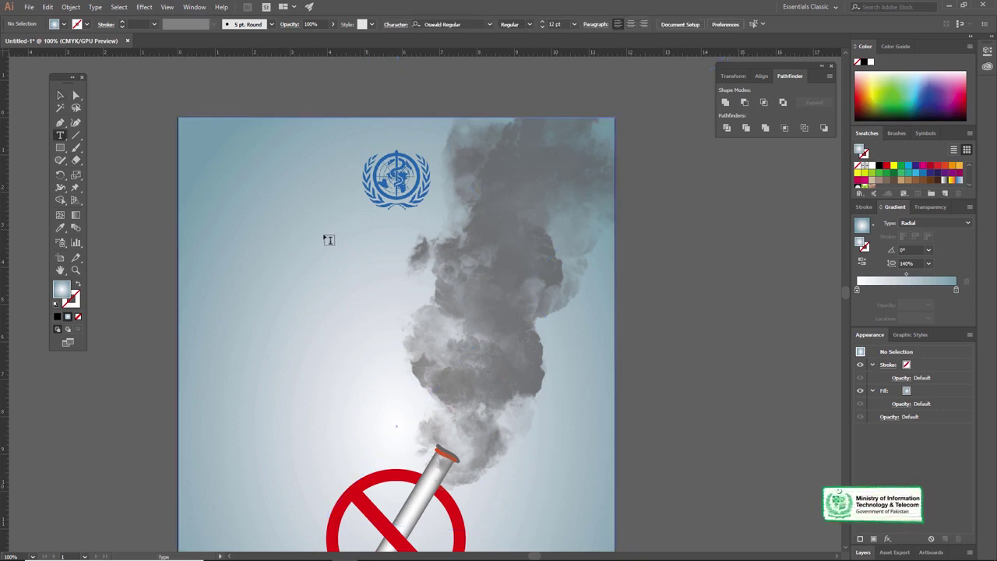
left_click(327, 236)
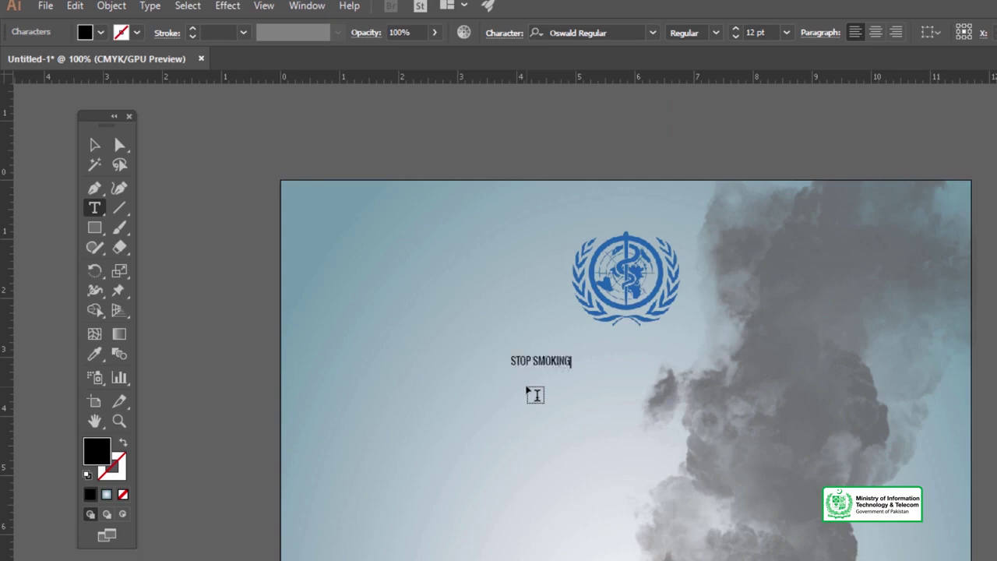
left_click(94, 145)
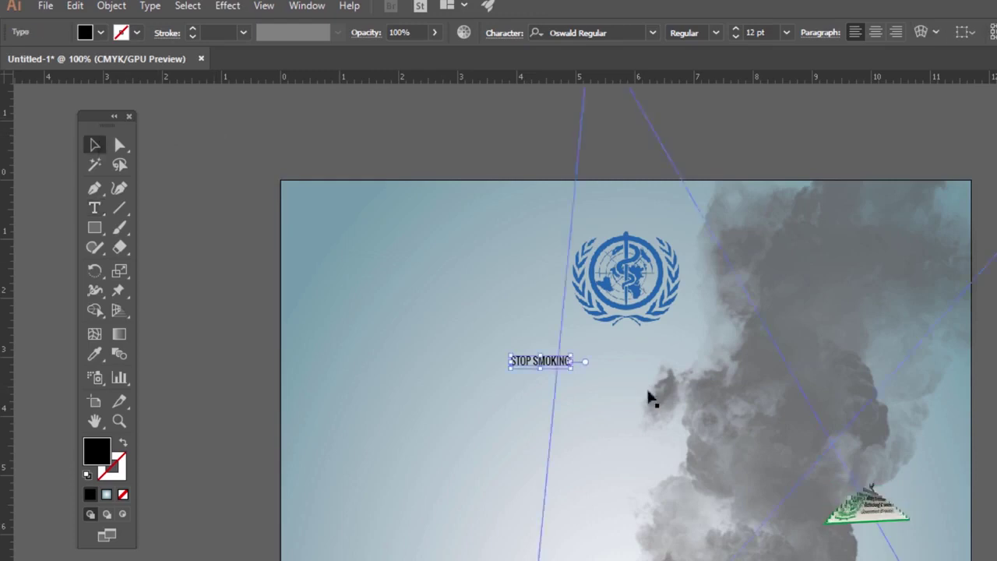
- Enlarge the STOP SMOKING text to about 67 pt and centre it beneath the emblem
left_click_drag(570, 366, 757, 394)
left_click_drag(543, 360, 633, 369)
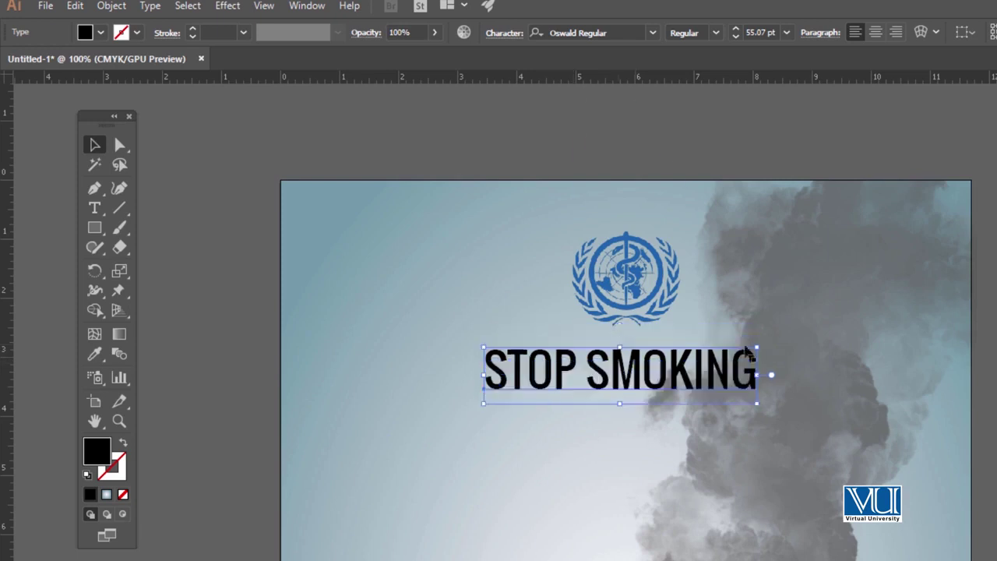
left_click_drag(760, 345, 788, 353)
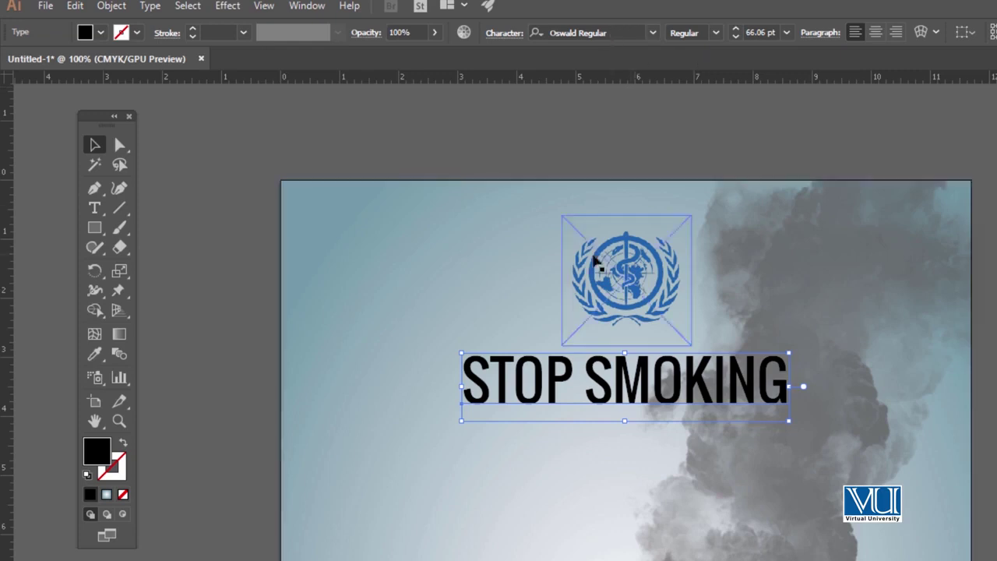
left_click_drag(789, 352, 792, 352)
- Fill the STOP SMOKING text with the red swatch
key("ctrl+space")
left_click(637, 392, "ctrl")
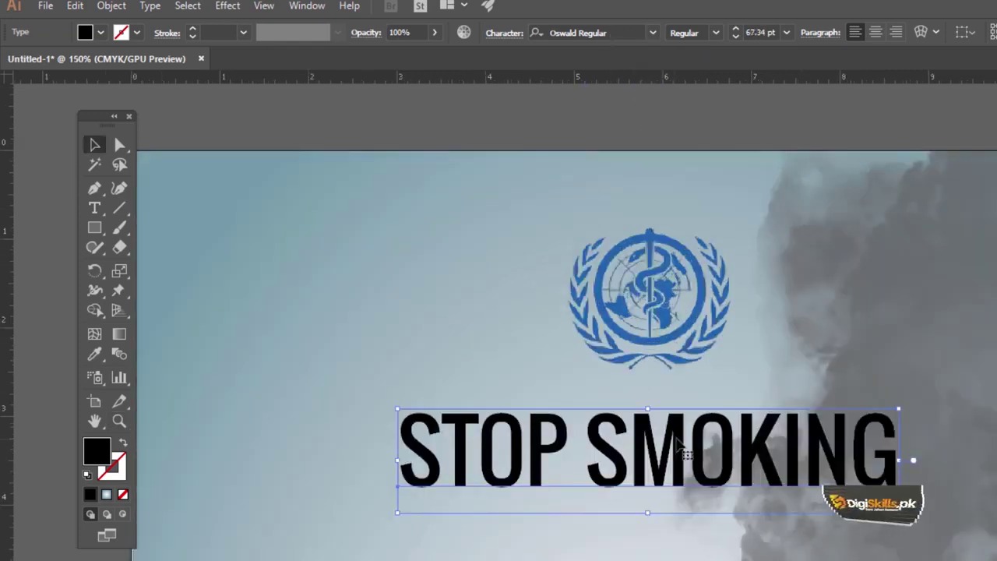
key("space")
left_click_drag(677, 430, 674, 395)
key("ctrl+space")
left_click(673, 423, "ctrl+alt")
key("space")
left_click_drag(692, 430, 663, 367)
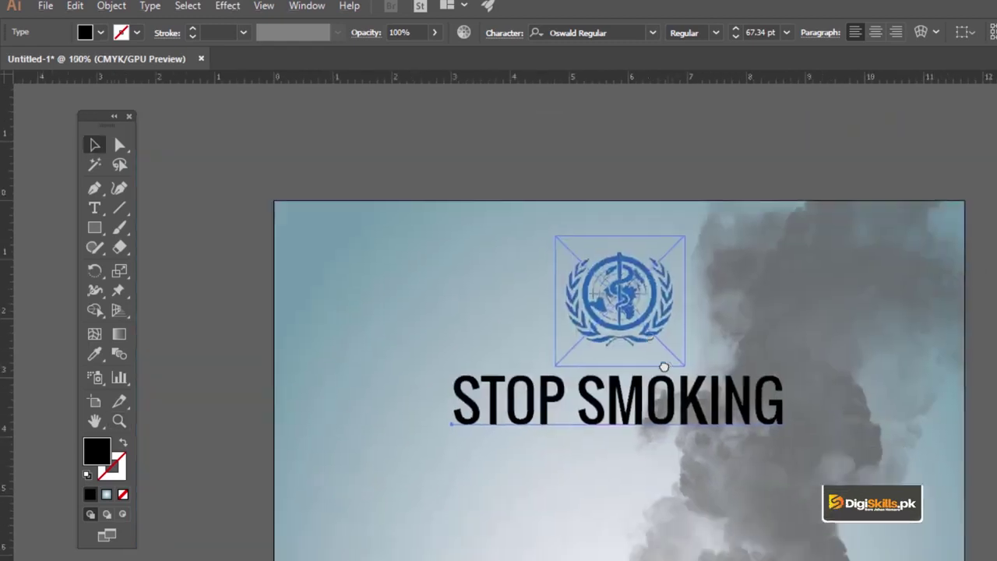
left_click(101, 32)
left_click(56, 61)
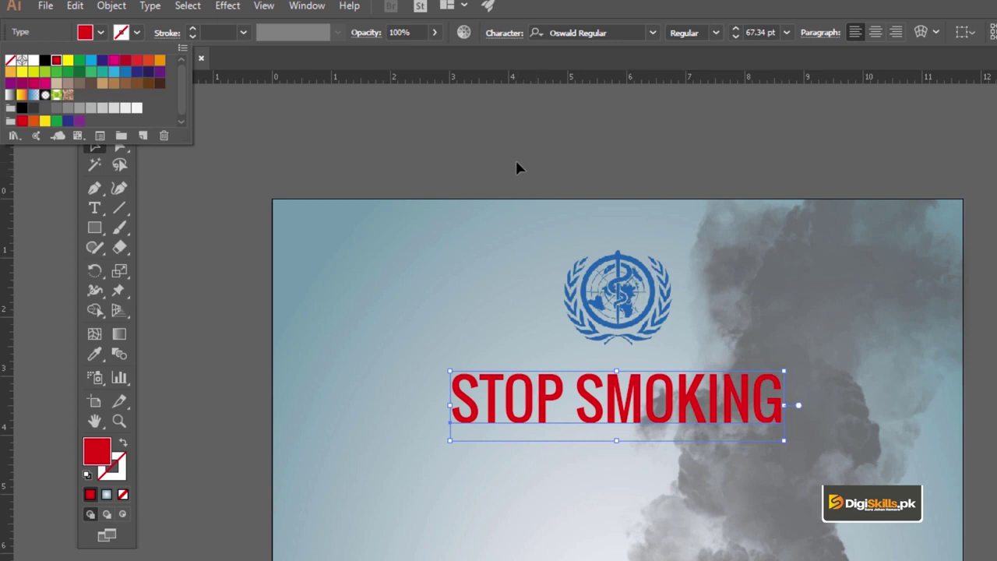
left_click(454, 184)
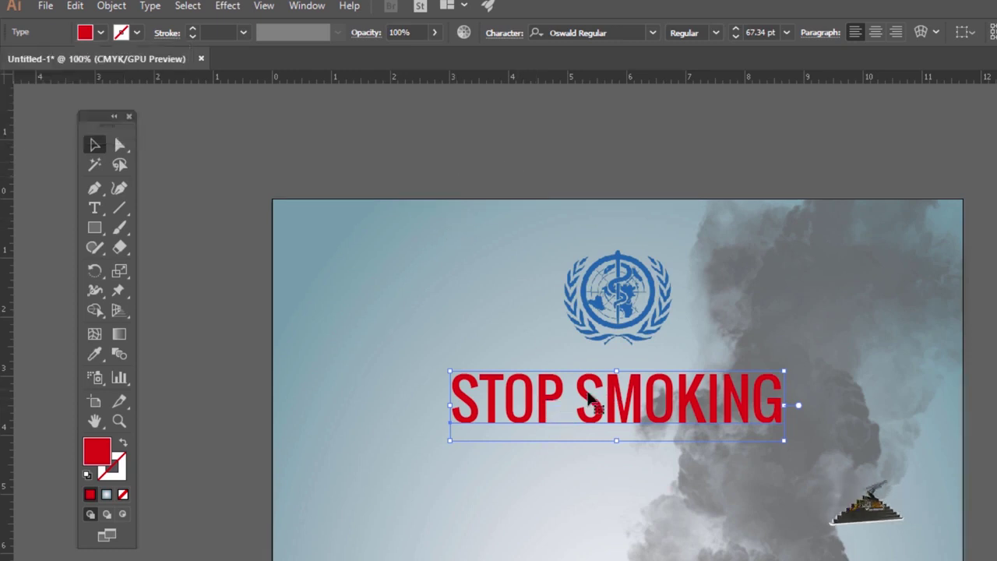
- Duplicate the red STOP SMOKING text slightly down and to the left, and send the copy backward
key("ctrl+plus")
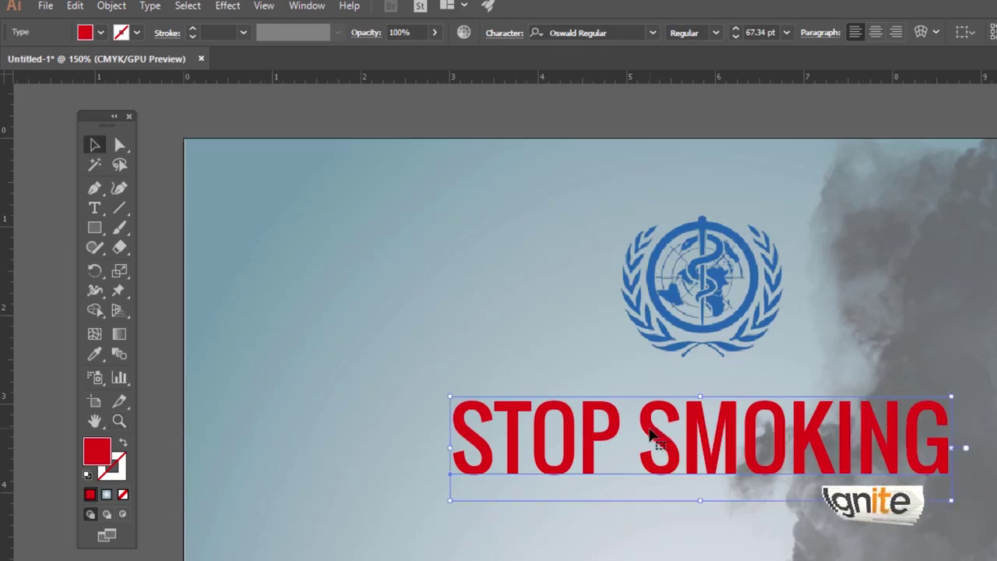
left_click_drag(651, 435, 646, 436)
right_click(648, 430)
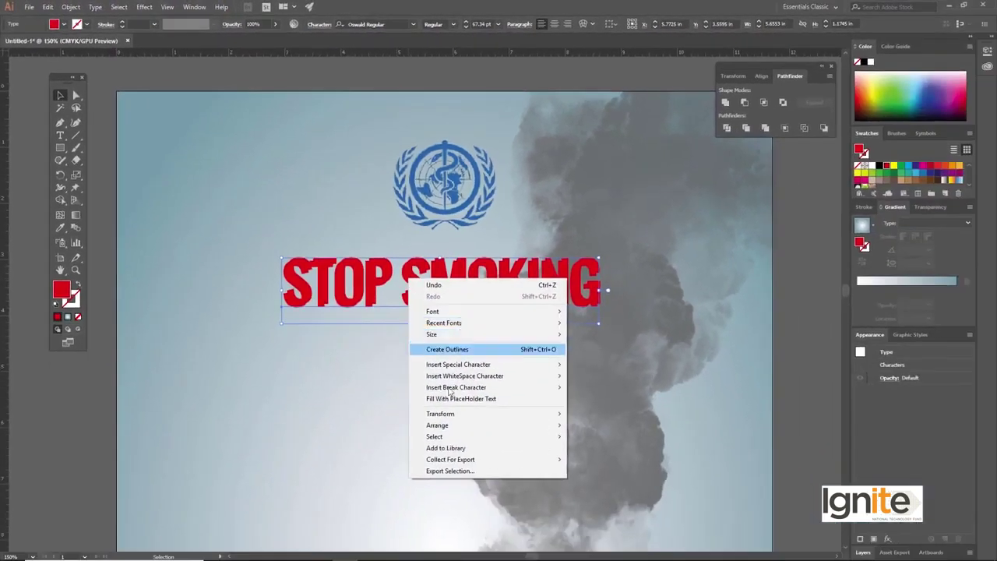
mouse_move(556, 427)
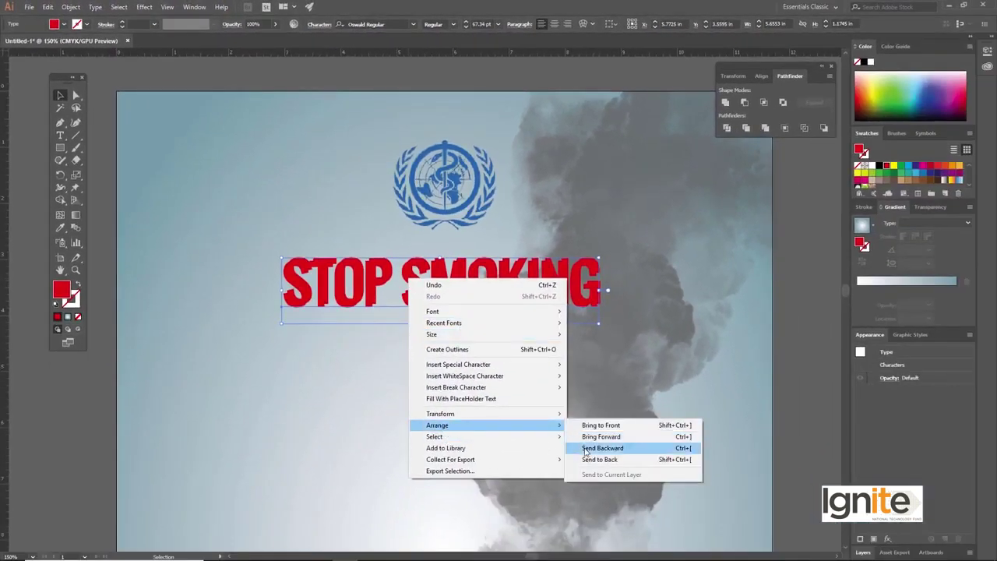
left_click(586, 449)
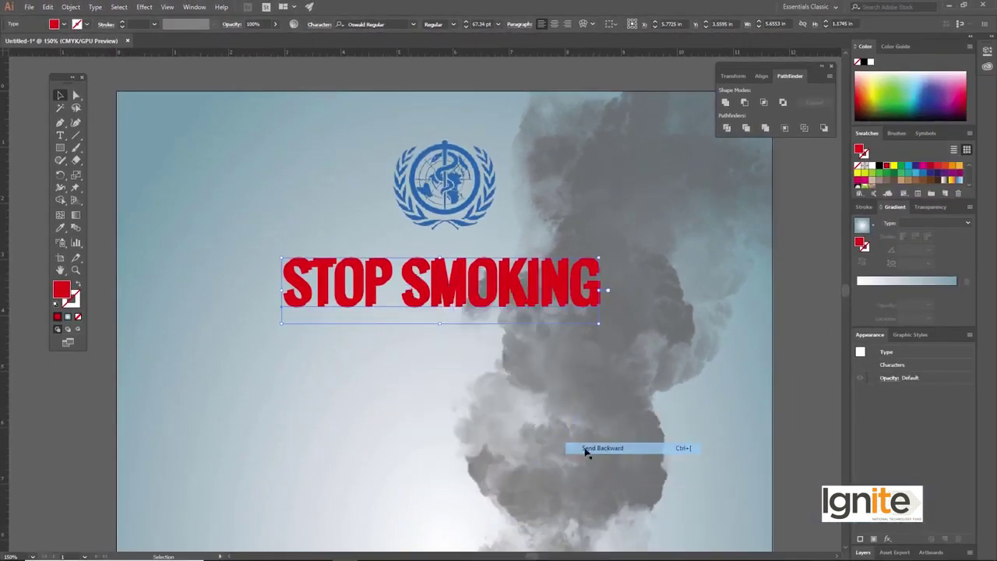
- Fill the rear copy of the STOP SMOKING text with white as an offset shadow
left_click(64, 25)
left_click(26, 43)
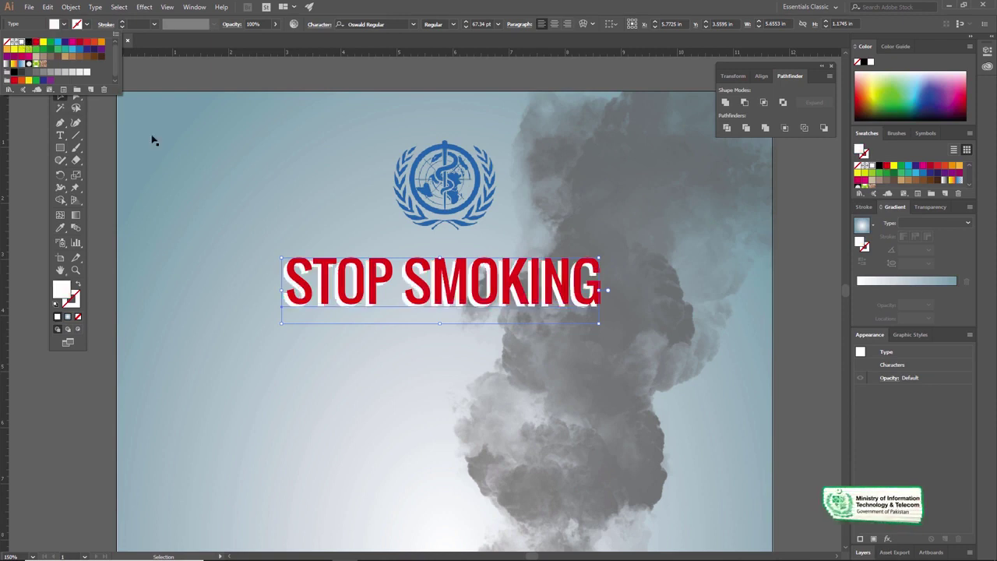
left_click(234, 67)
- Examine how the STOP SMOKING heading and its white shadow look against the poster and smoke
key("z")
left_click(441, 283, "alt")
key("v")
scroll(436, 286, "down", 3)
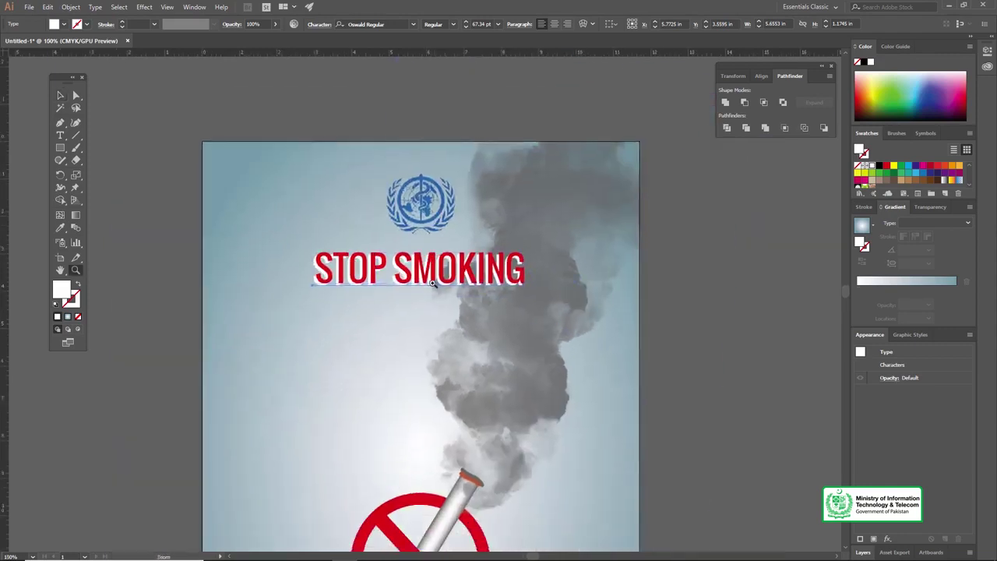
key("z")
left_click(434, 287)
left_click(425, 273, "alt")
key("v")
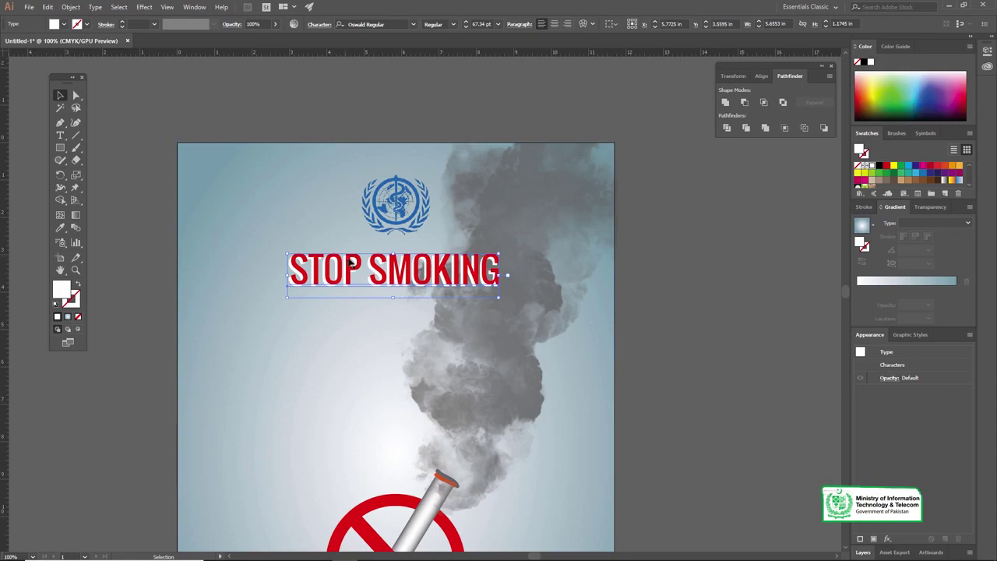
key("space")
left_click_drag(368, 270, 374, 246)
left_click(374, 245)
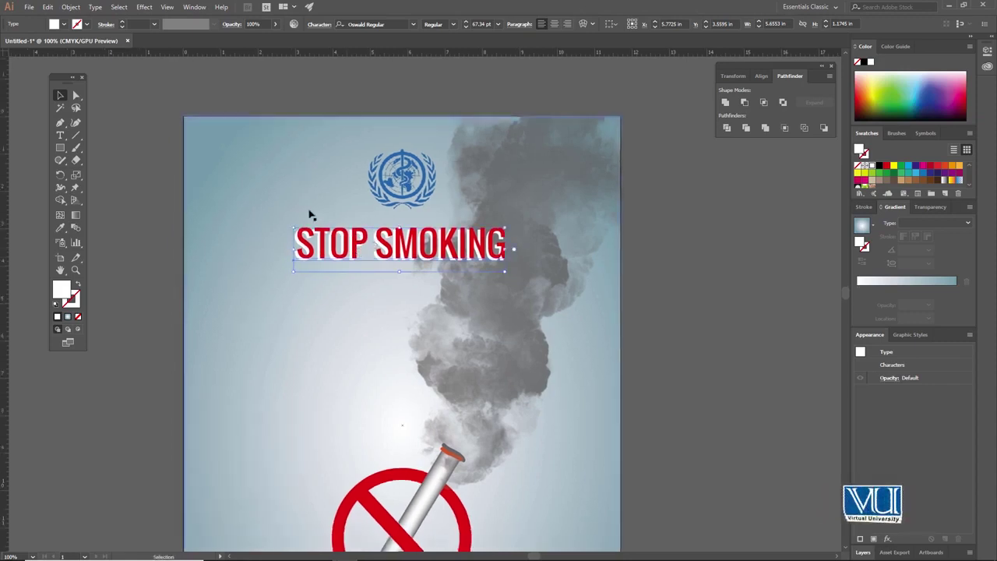
left_click(249, 218)
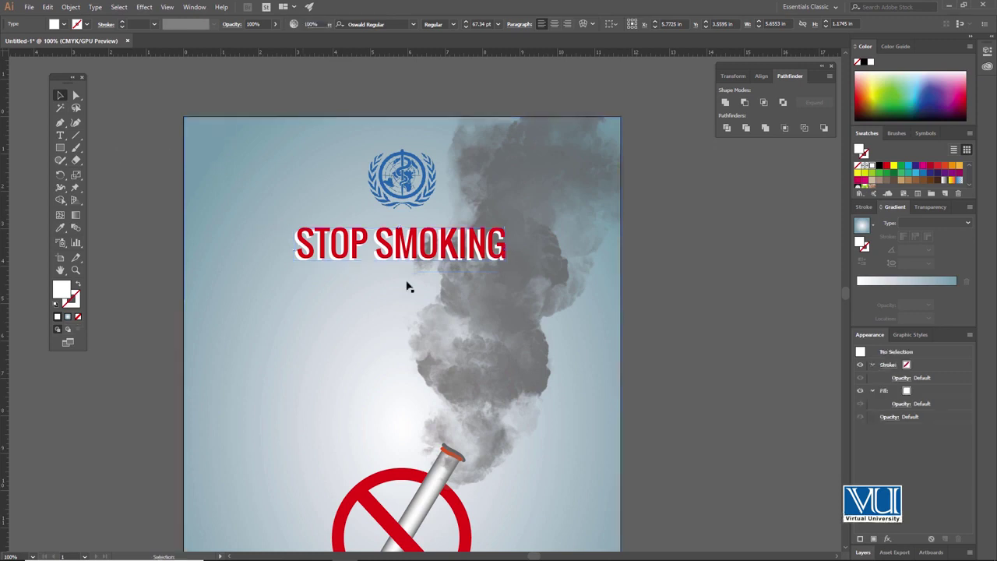
left_click_drag(342, 241, 424, 239)
key("ctrl+z")
key("ctrl+shift+a")
- Select the red STOP SMOKING text together with its white copy and group them
left_click(300, 245)
key("ctrl+shift+a")
left_click(300, 241)
key("z")
left_click(347, 264)
left_click_drag(338, 254, 489, 342)
key("v")
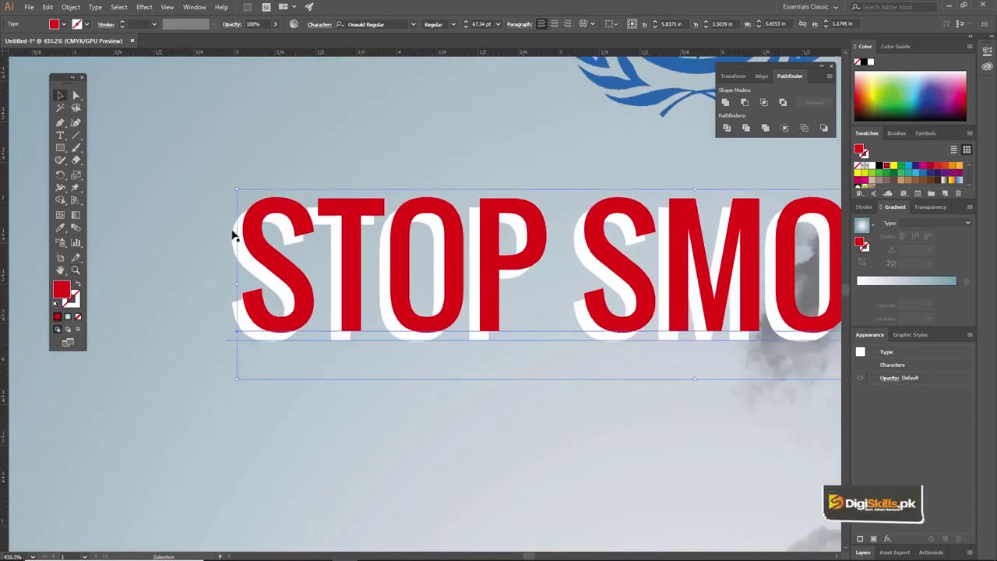
left_click(235, 238, "shift")
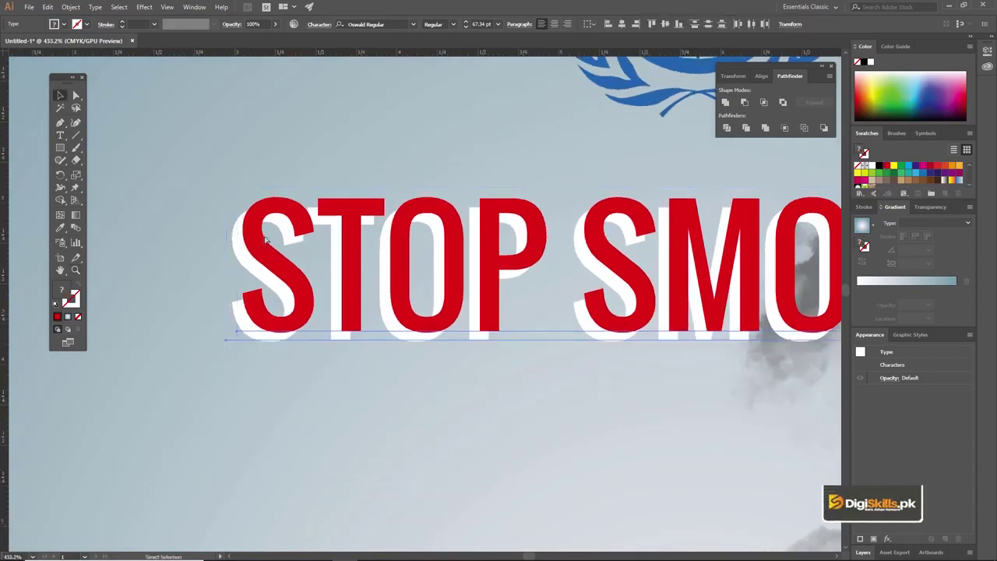
key("ctrl+g")
key("z")
left_click(465, 267, "alt")
left_click(463, 267, "alt")
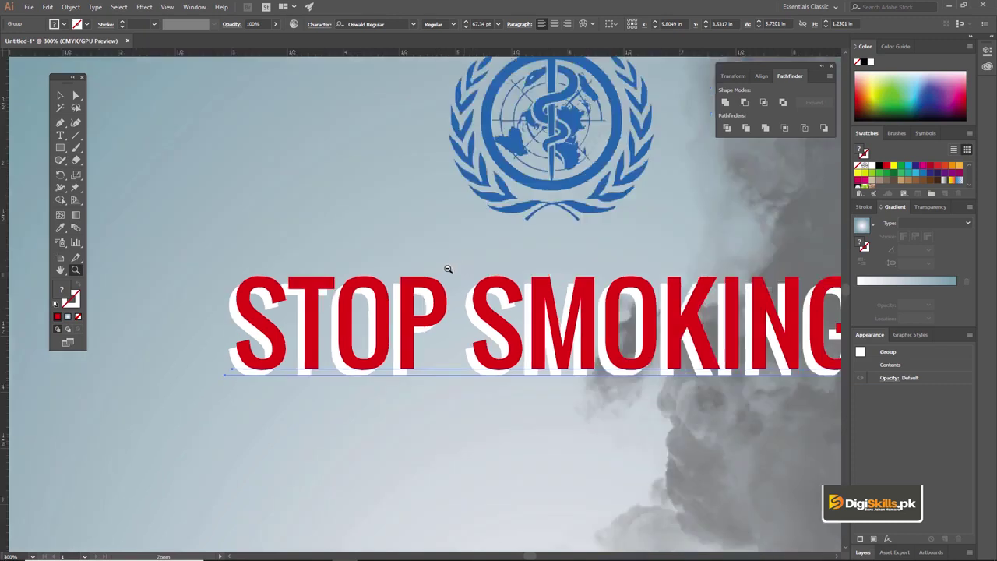
left_click(460, 267, "alt")
left_click(456, 267, "alt")
left_click(451, 267, "alt")
key("v")
key("Delete")
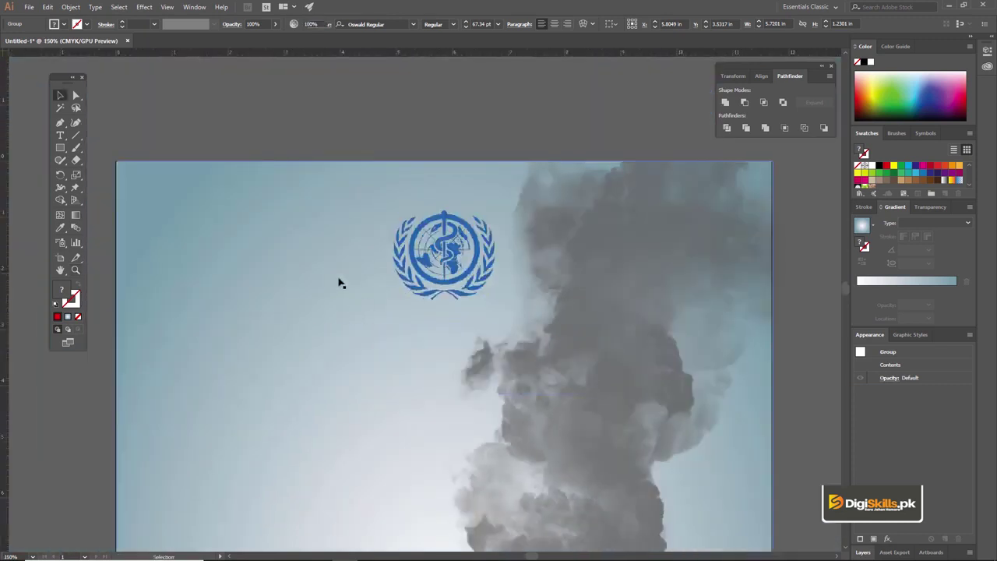
key("ctrl+z")
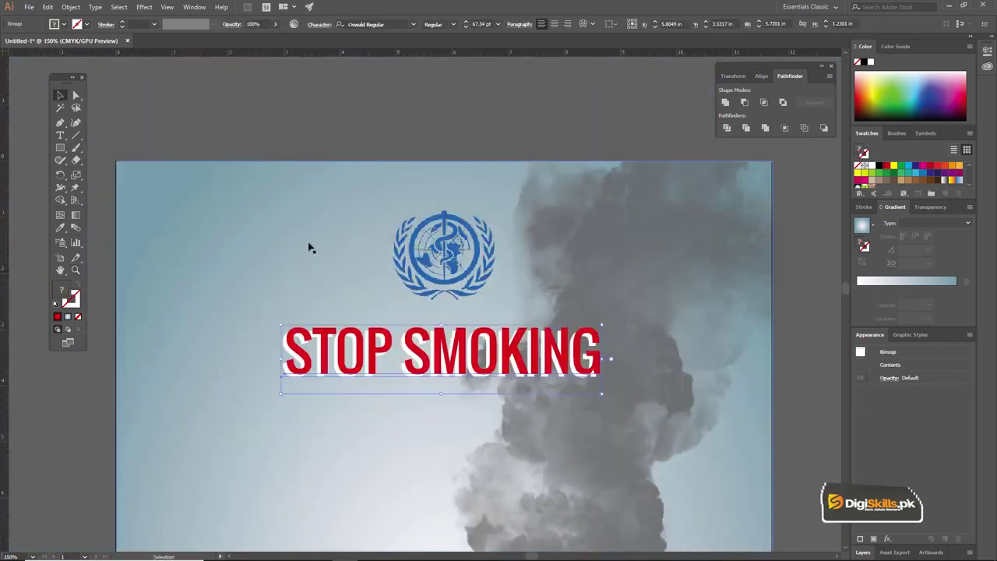
- Align all the poster artwork on its horizontal centres and deselect it
key("ctrl+a")
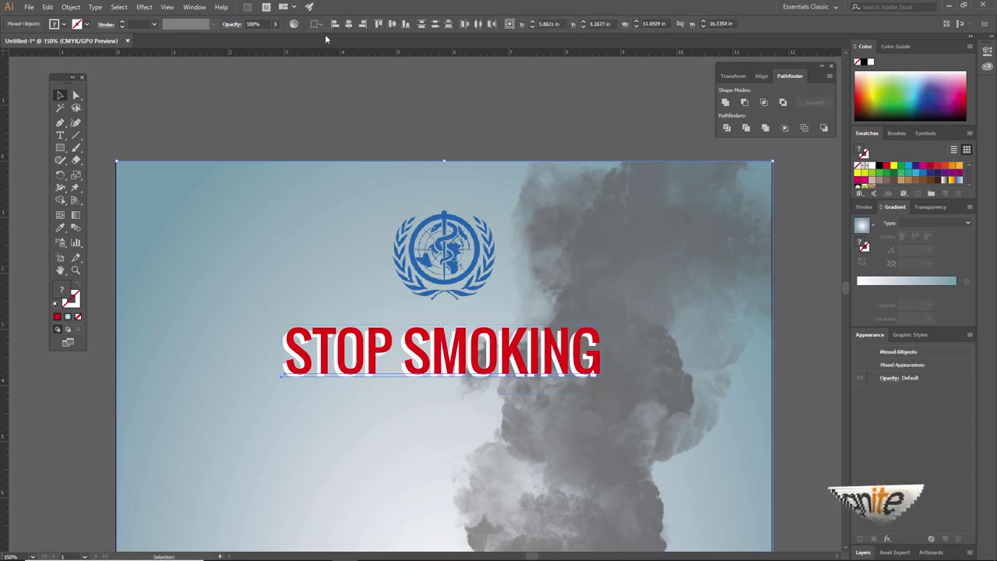
left_click(349, 24)
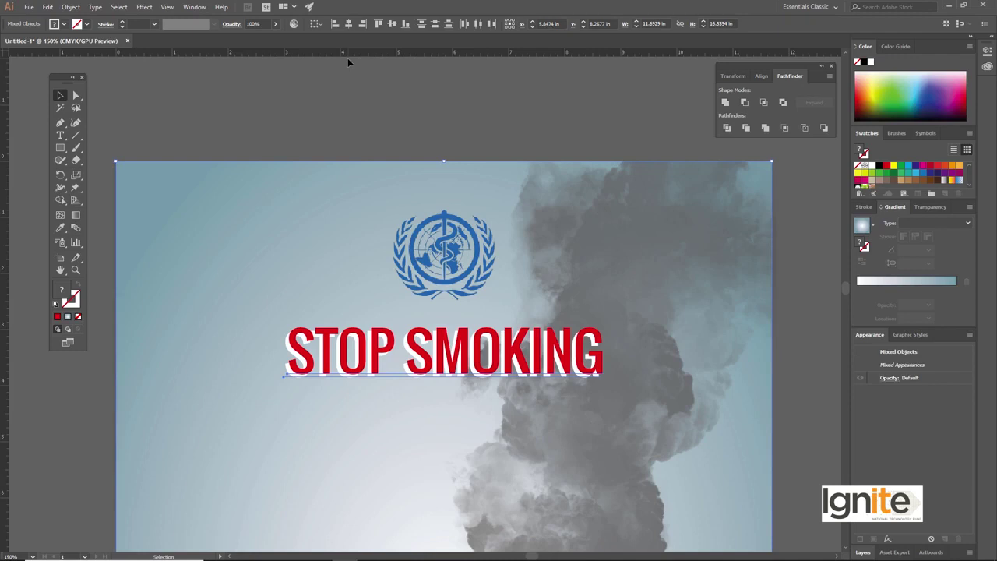
key("ctrl+shift+a")
- Add the text IT KILLS in 12 pt Oswald Regular just beneath the STOP SMOKING heading
key("z")
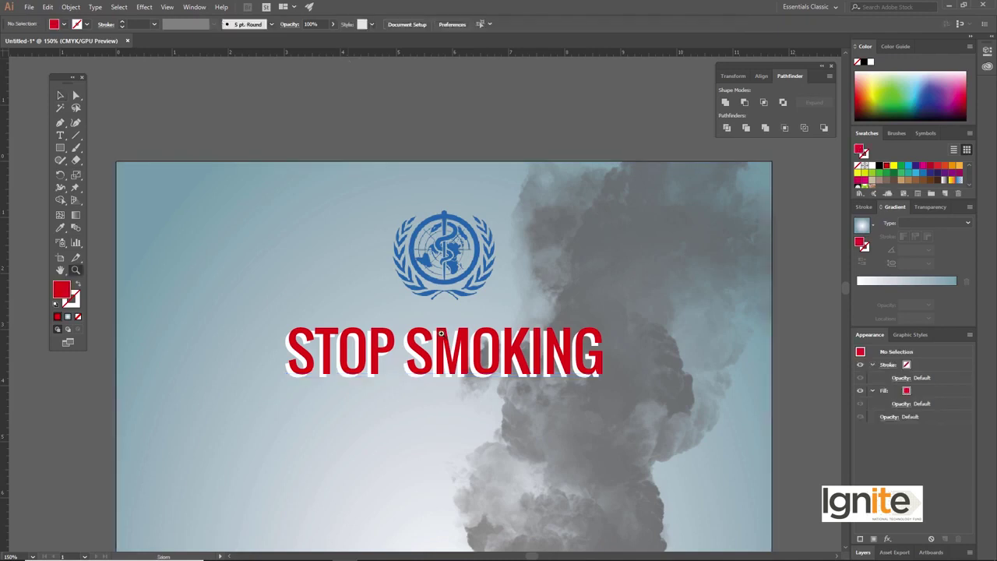
left_click(436, 311, "alt")
left_click(434, 307, "alt")
left_click(419, 317)
left_click(418, 317)
key("v")
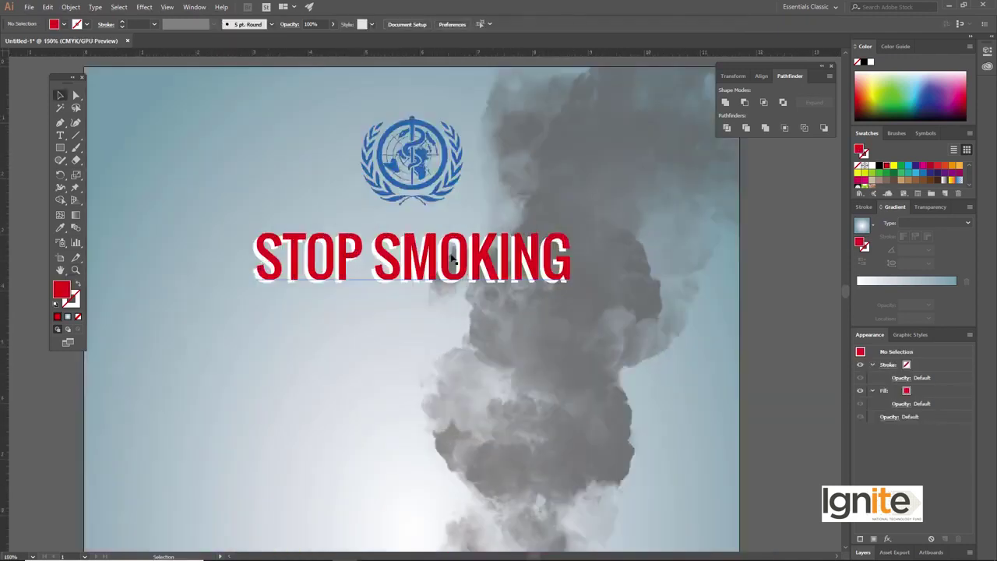
key("t")
left_click(313, 314)
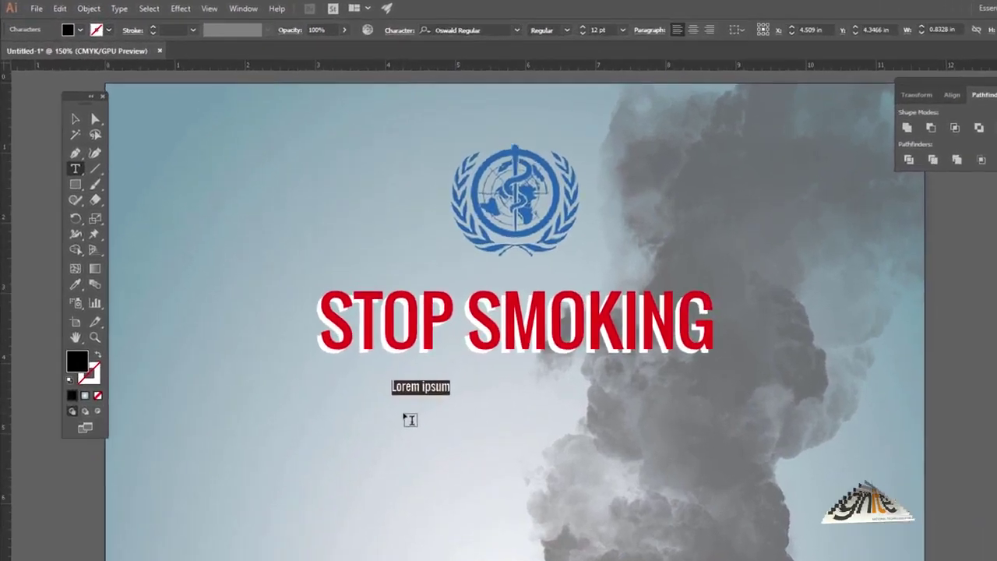
type("IT KILLS")
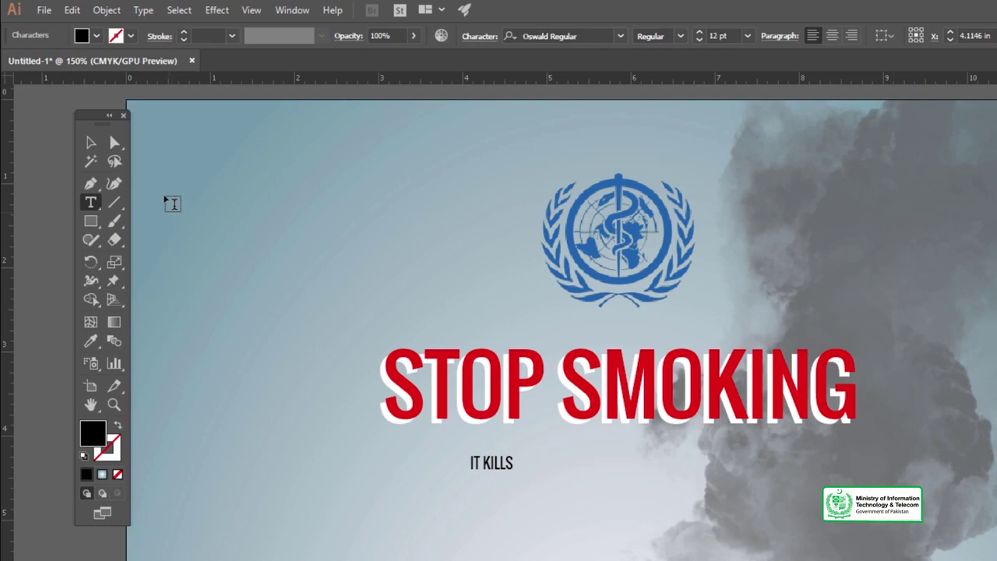
- Enlarge the IT KILLS text to about 60 pt below the heading and change its font to PWFlymetothemoon
left_click(89, 143)
left_click_drag(516, 453, 629, 461)
left_click_drag(707, 435, 731, 430)
double_click(640, 461)
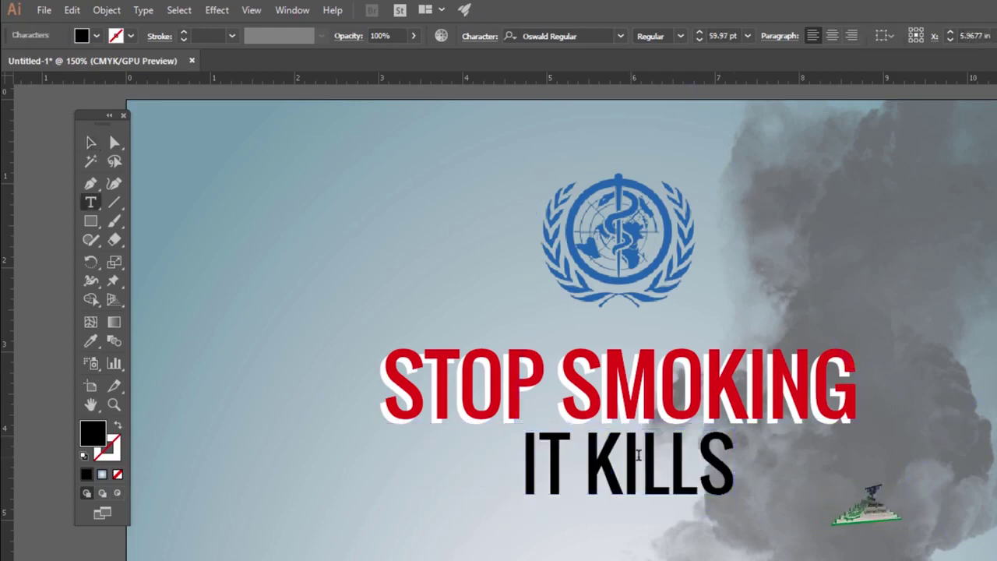
key("ctrl+a")
left_click(552, 34)
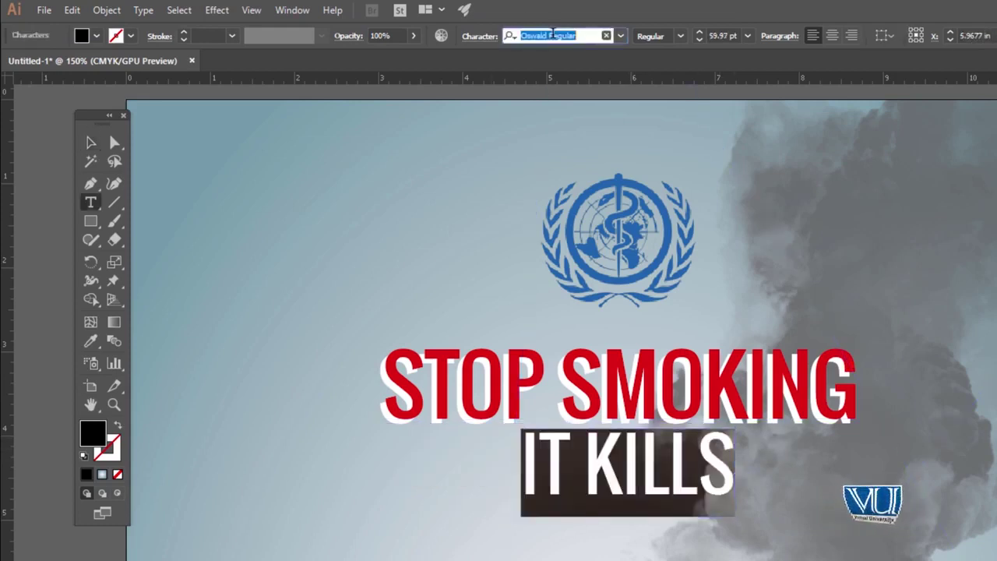
type("PWF")
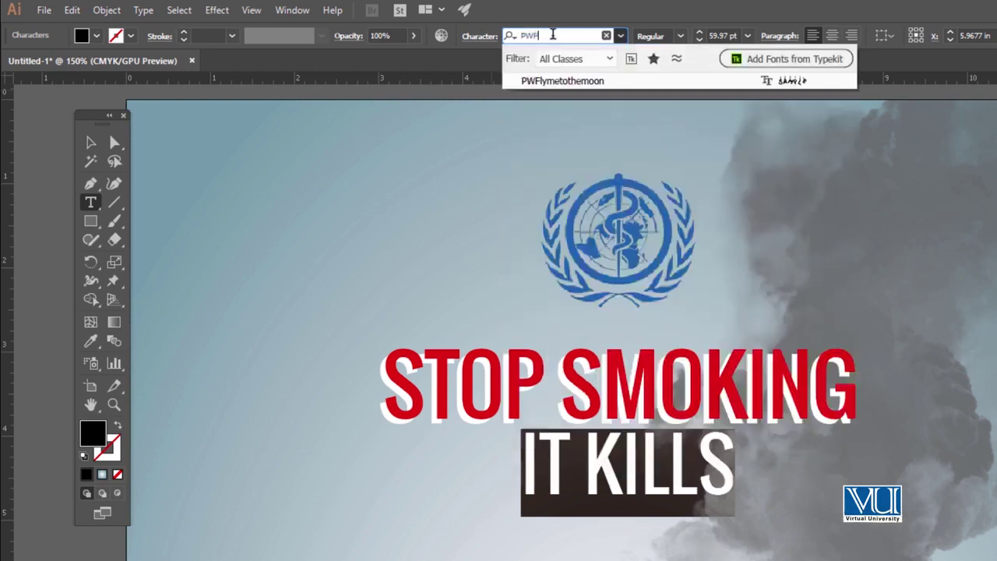
left_click(564, 81)
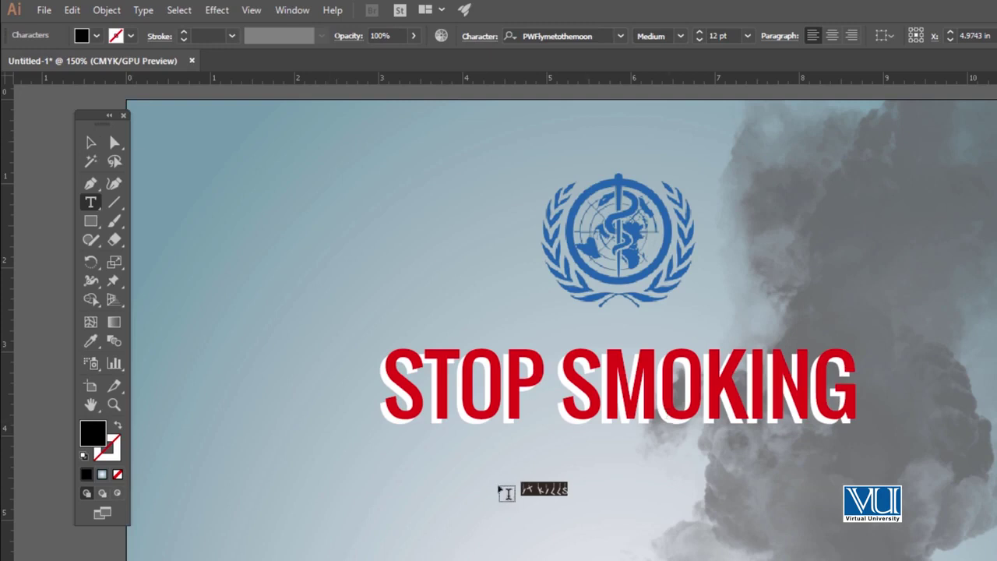
- Scale the IT KILLS text up to about 75 pt and place it so it hangs beneath the word SMOKING
left_click(90, 143)
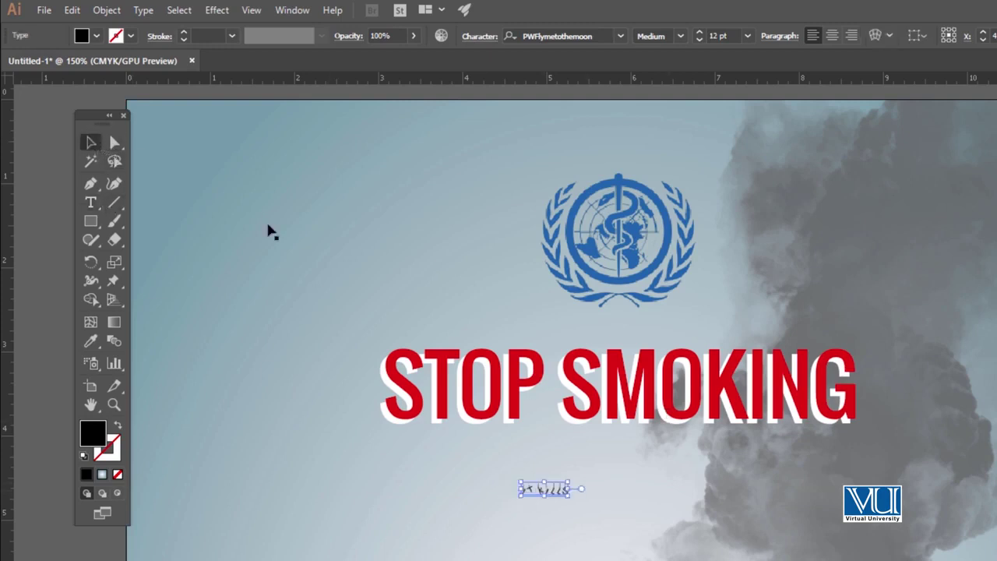
left_click(537, 487)
left_click_drag(571, 482, 692, 444)
left_click_drag(599, 492, 765, 450)
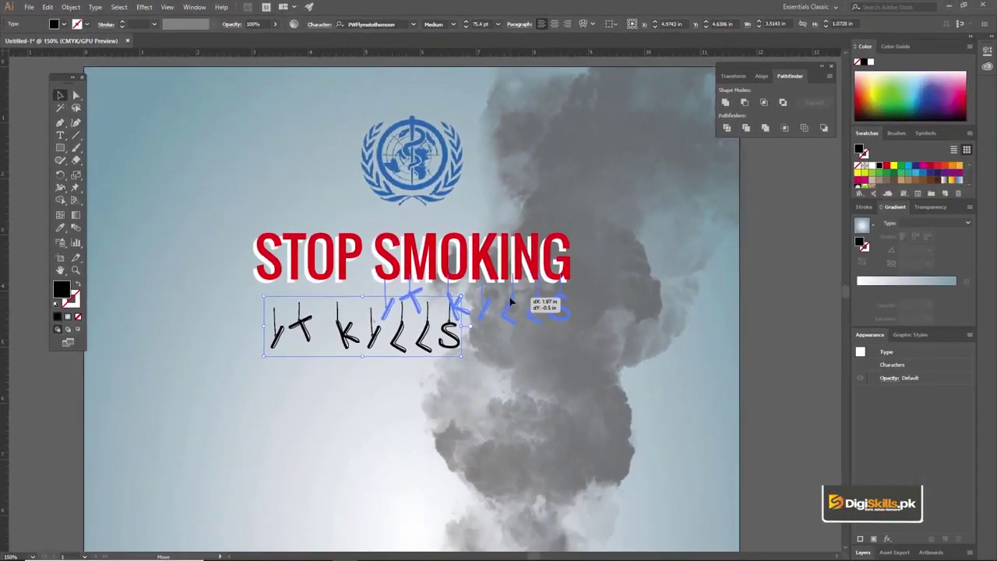
left_click_drag(511, 302, 511, 302)
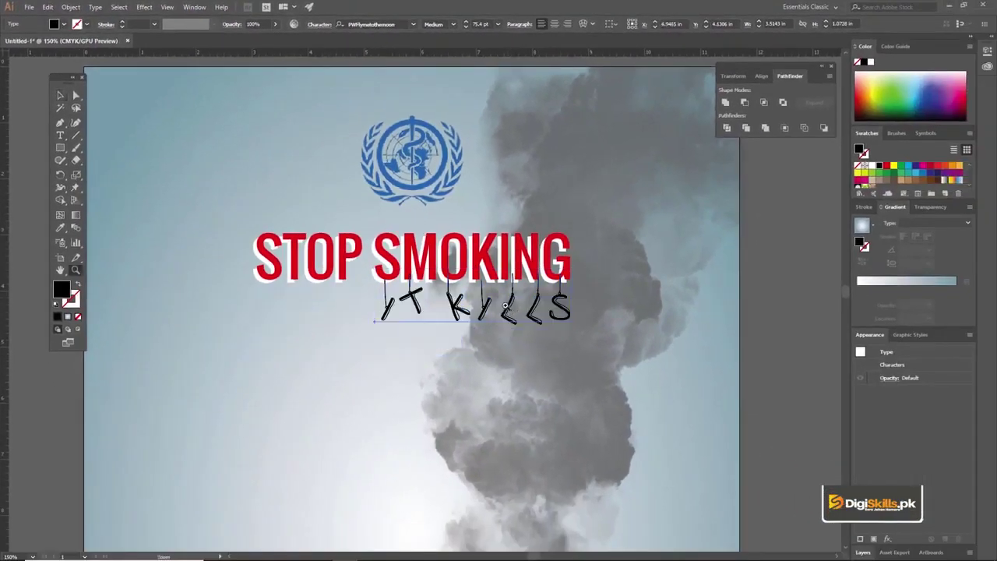
- Reduce the IT KILLS text to about 74 pt and nudge it slightly up and to the left under SMOKING
scroll(511, 301, "up", 3)
scroll(403, 290, "up", 3)
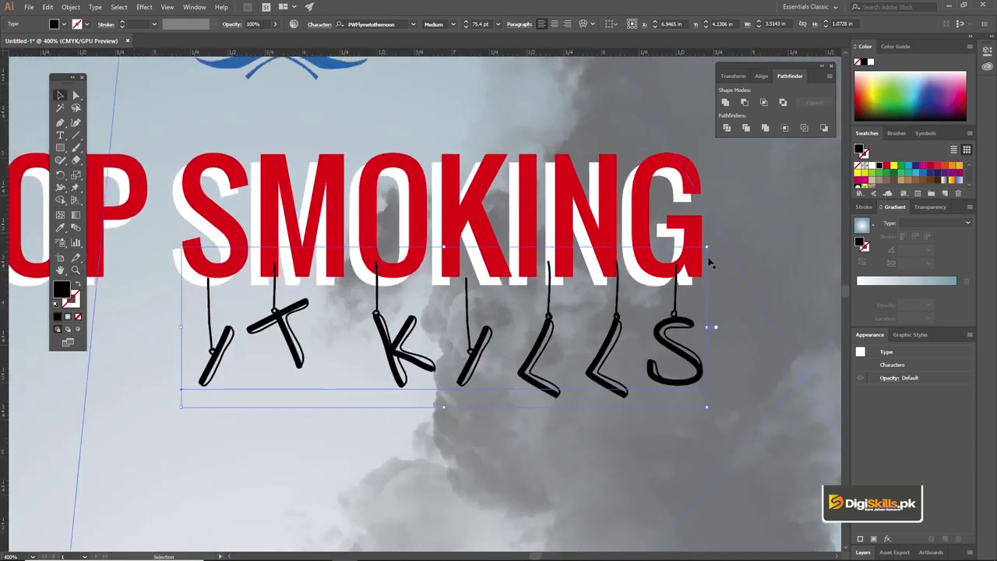
left_click_drag(705, 248, 703, 248)
left_click_drag(392, 335, 377, 328)
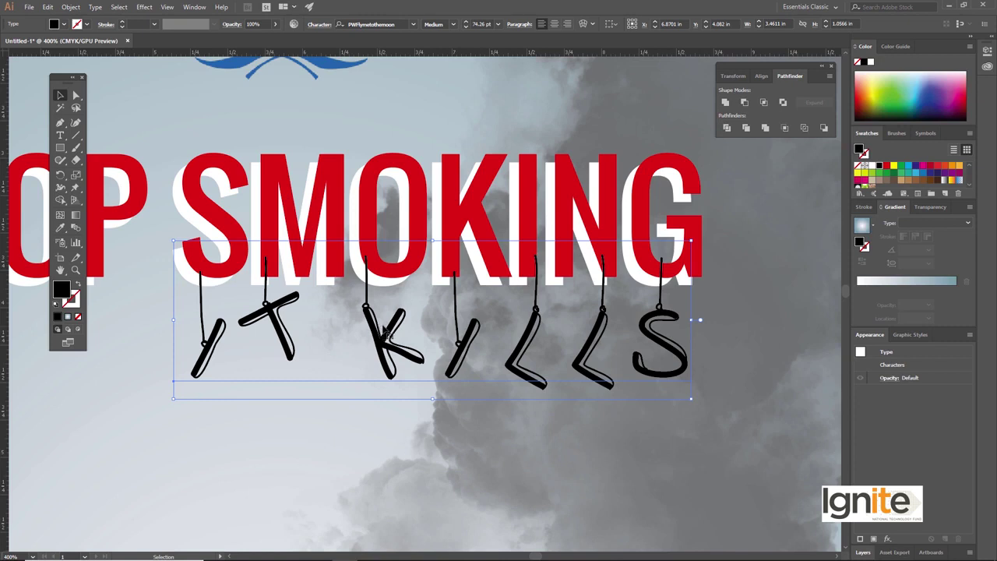
- Arrange the STOP SMOKING group in front of the strings of the IT KILLS text
right_click(363, 200)
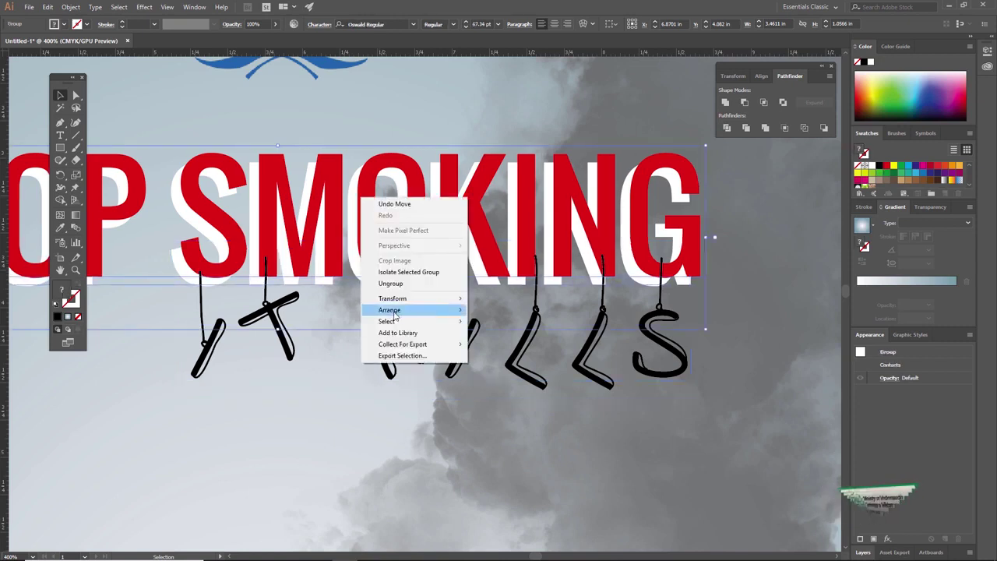
left_click(536, 329)
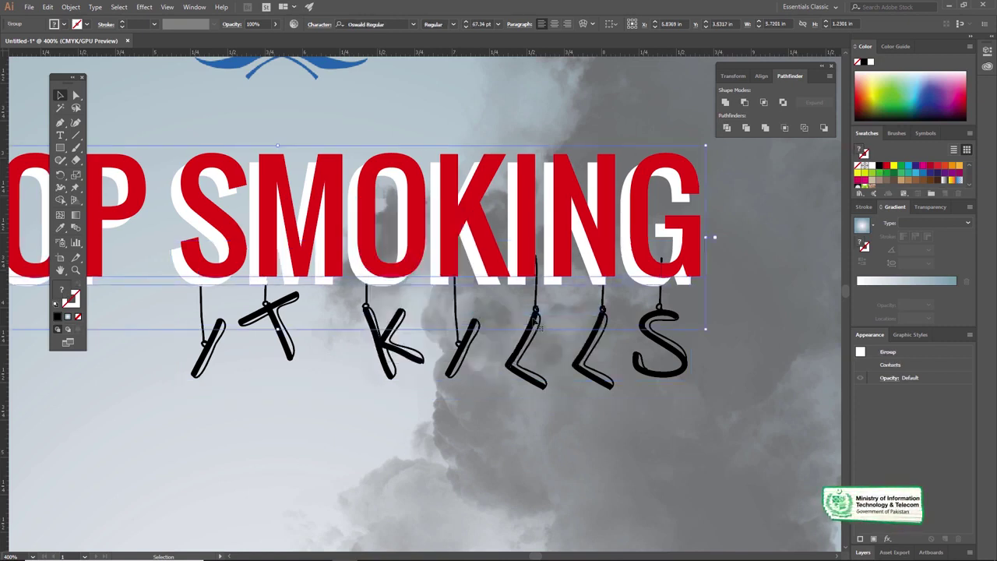
- Examine how the heading and hanging IT KILLS text look within the whole poster
key("z")
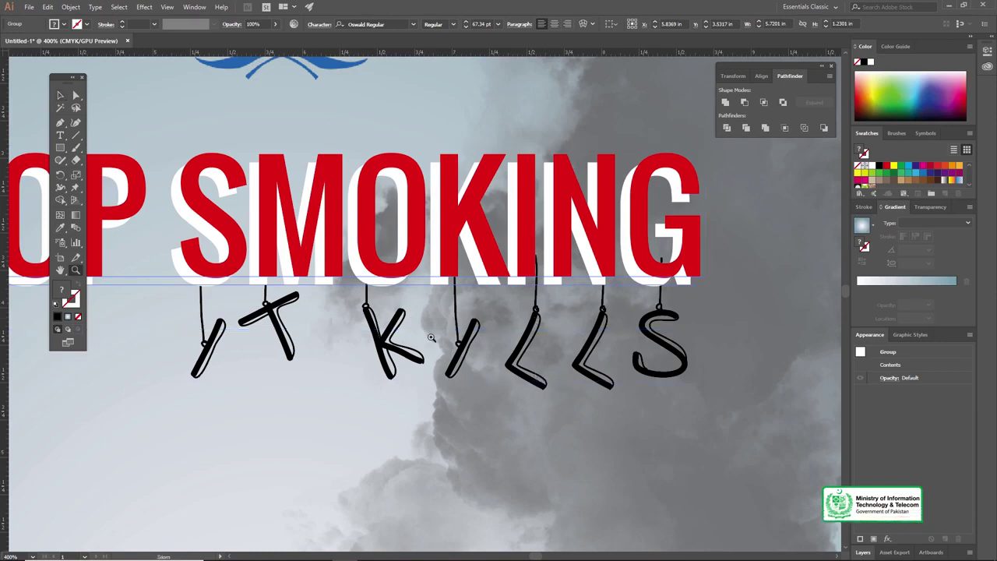
left_click(423, 335, "alt")
left_click(423, 335, "alt")
left_click(429, 308, "alt")
left_click(426, 308, "alt")
left_click(431, 308, "alt")
key("v")
left_click_drag(418, 342, 434, 287)
left_click_drag(527, 281, 520, 251)
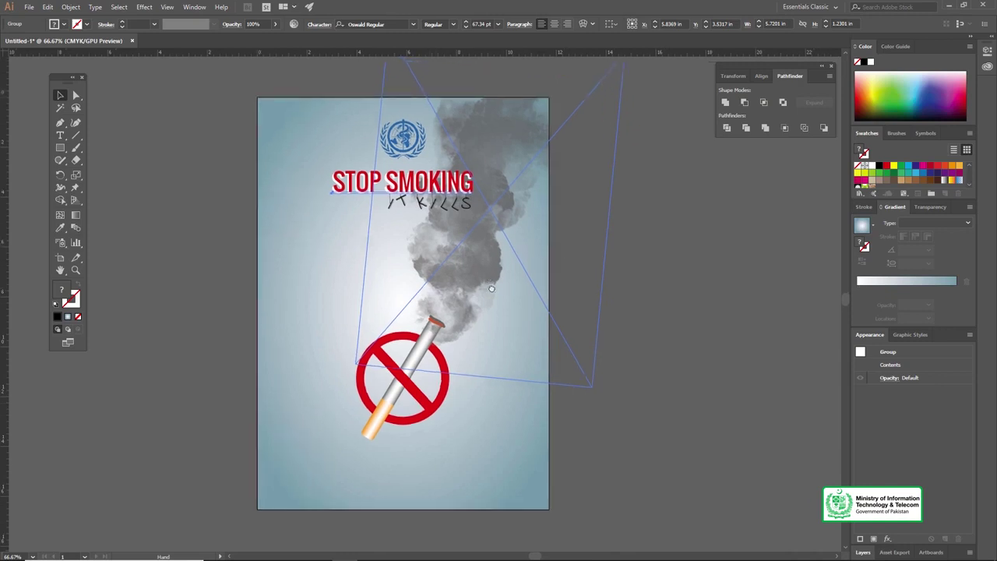
left_click(588, 274)
left_click_drag(448, 293, 446, 275)
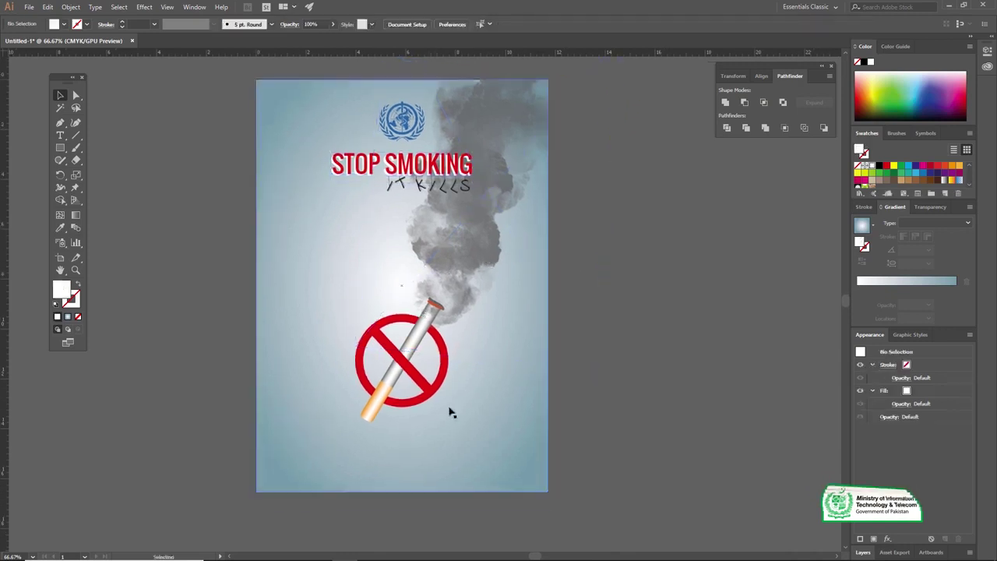
left_click_drag(423, 395, 413, 393)
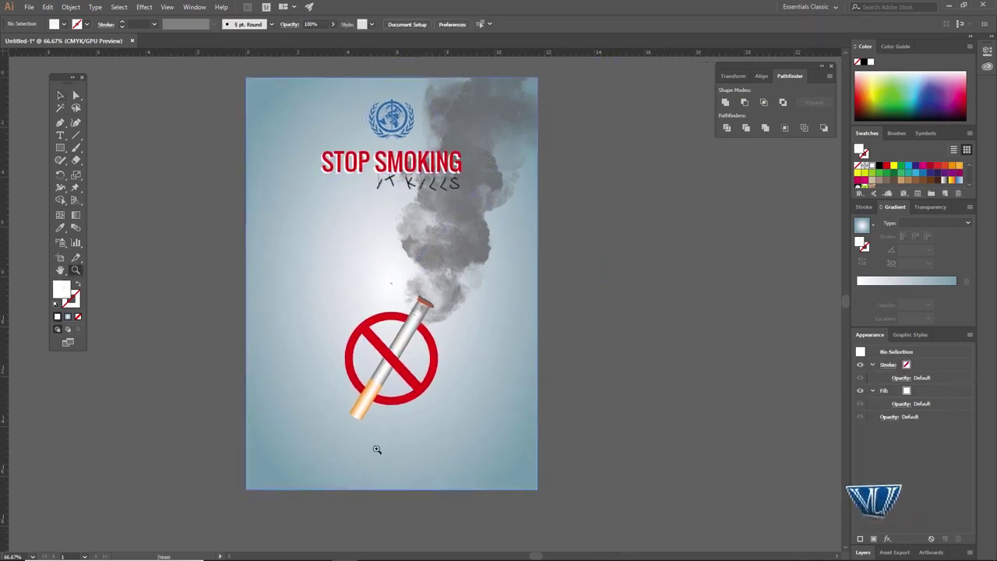
- Draw a full-width rectangle about 11.69 by 1 in near the poster's bottom edge and fill it with dark gray
left_click(378, 451, "ctrl")
left_click(399, 297, "ctrl")
left_click_drag(483, 224, 416, 292)
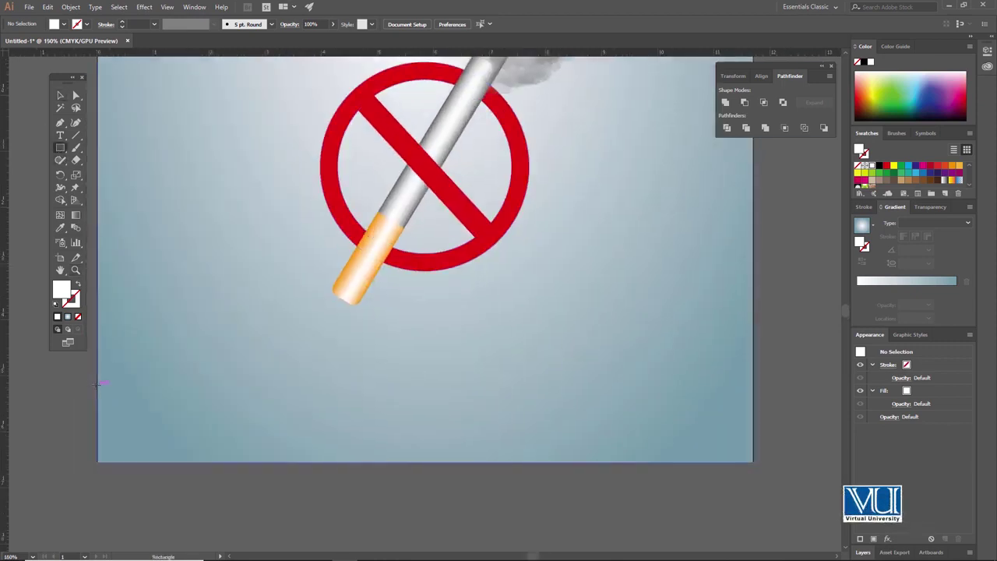
left_click_drag(100, 366, 748, 423)
key("v")
left_click_drag(748, 369, 753, 367)
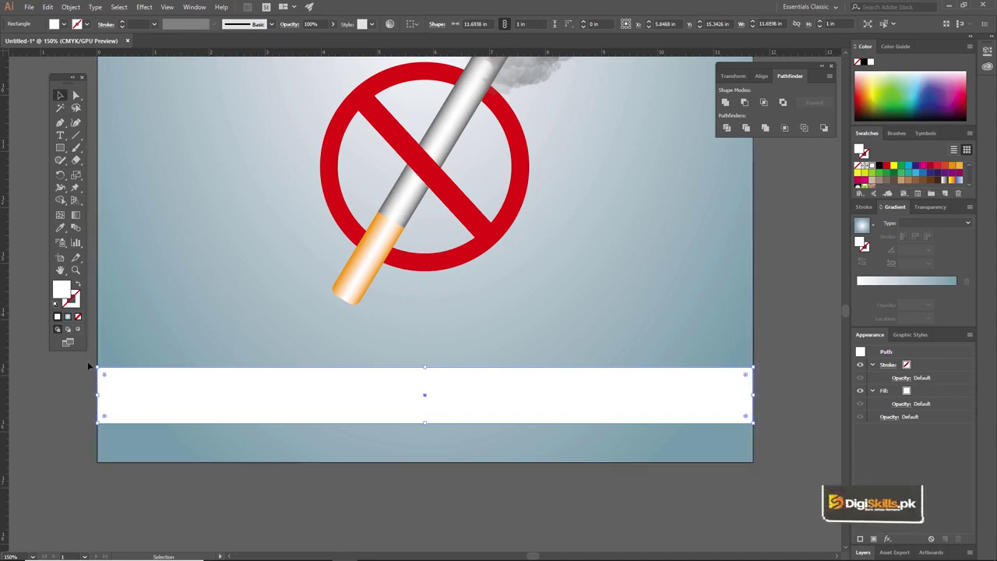
left_click(66, 24)
left_click(37, 73)
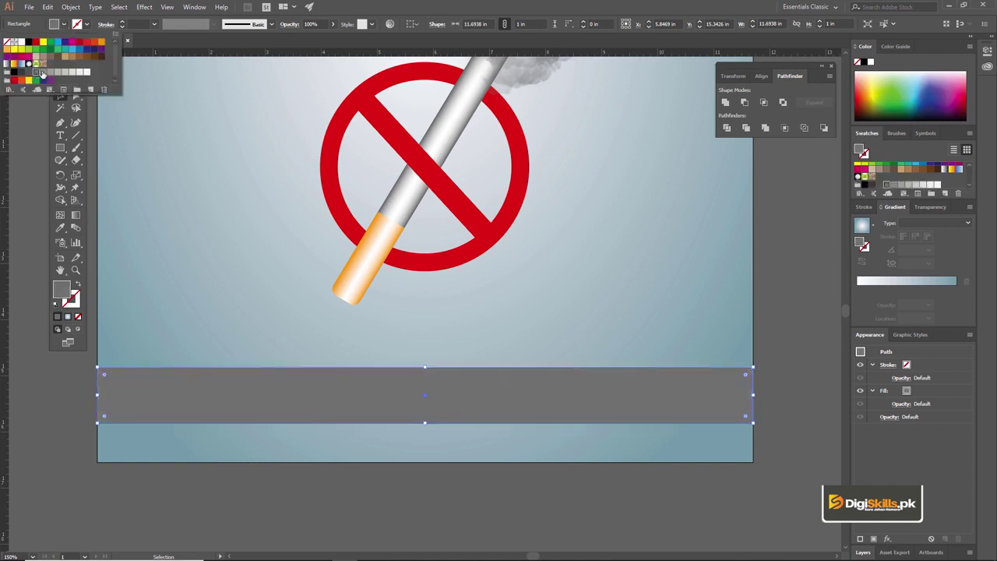
left_click(331, 403, "ctrl")
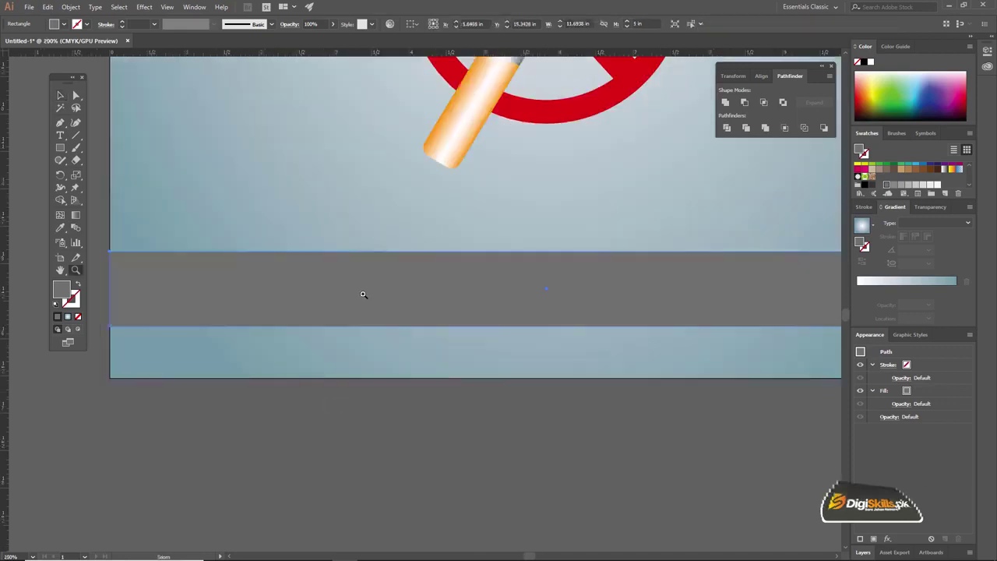
left_click(366, 294, "ctrl")
left_click_drag(380, 289, 372, 306)
key("t")
left_click(347, 306)
type("ww")
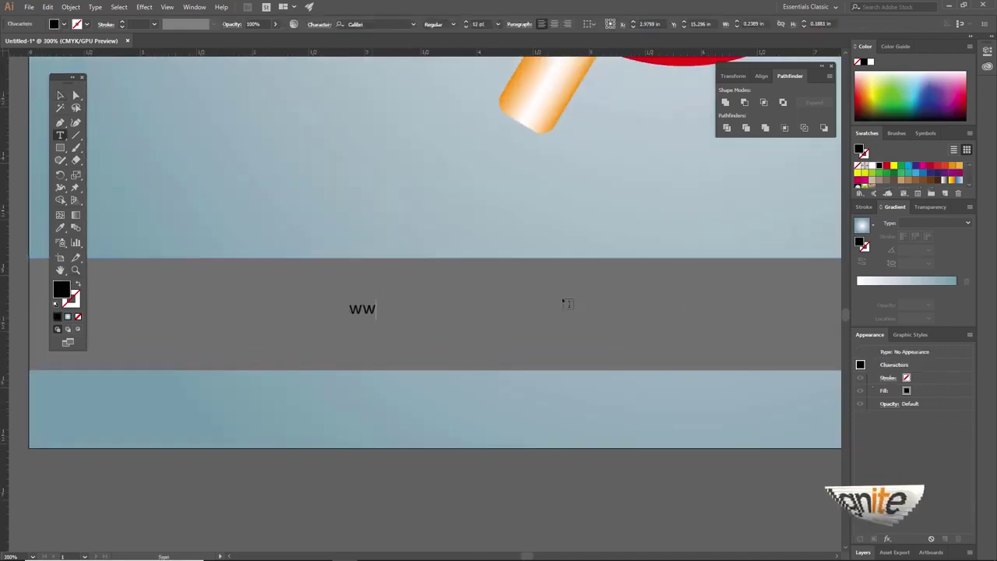
type("w.who.intl/tobacco")
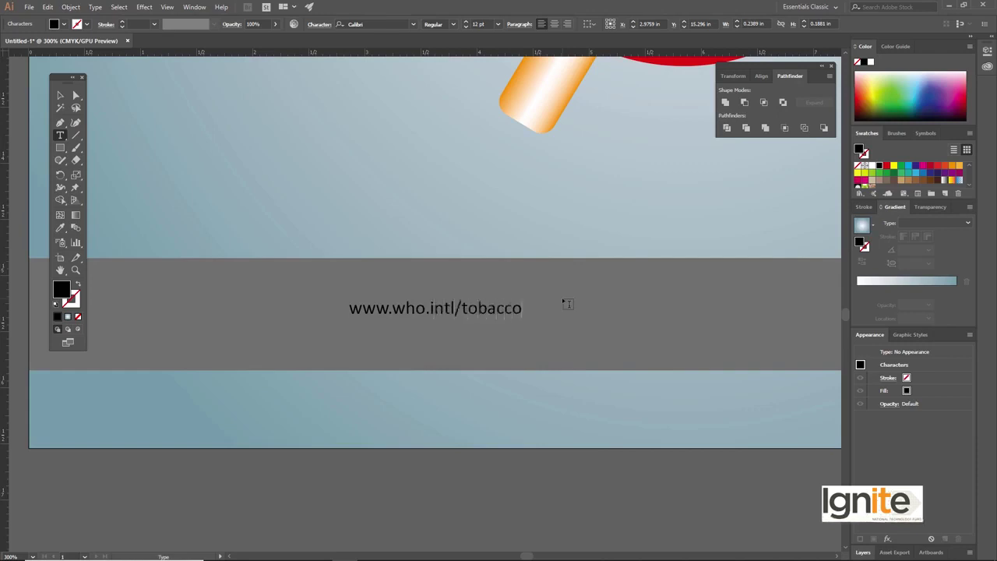
left_click(60, 95)
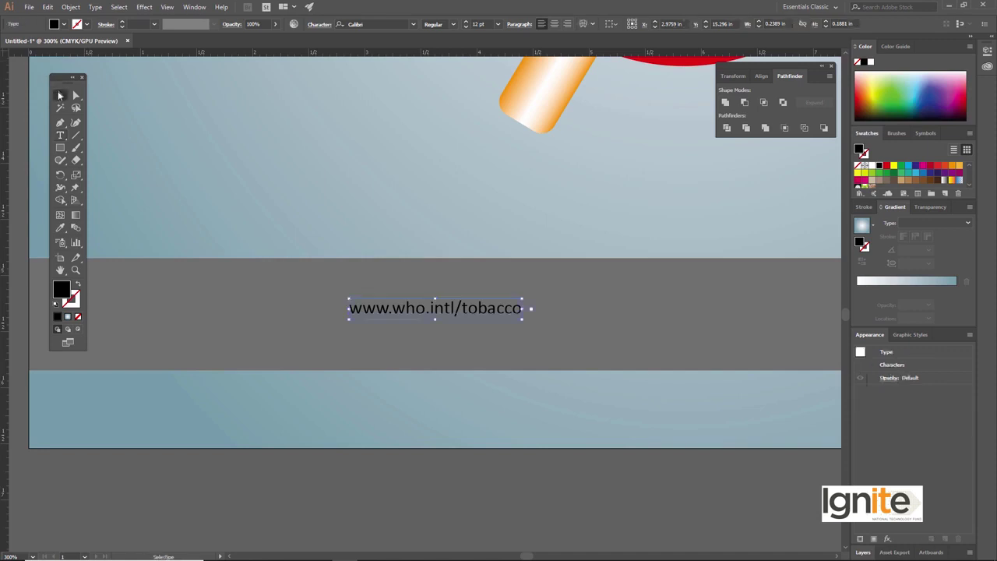
left_click(64, 24)
left_click(23, 42)
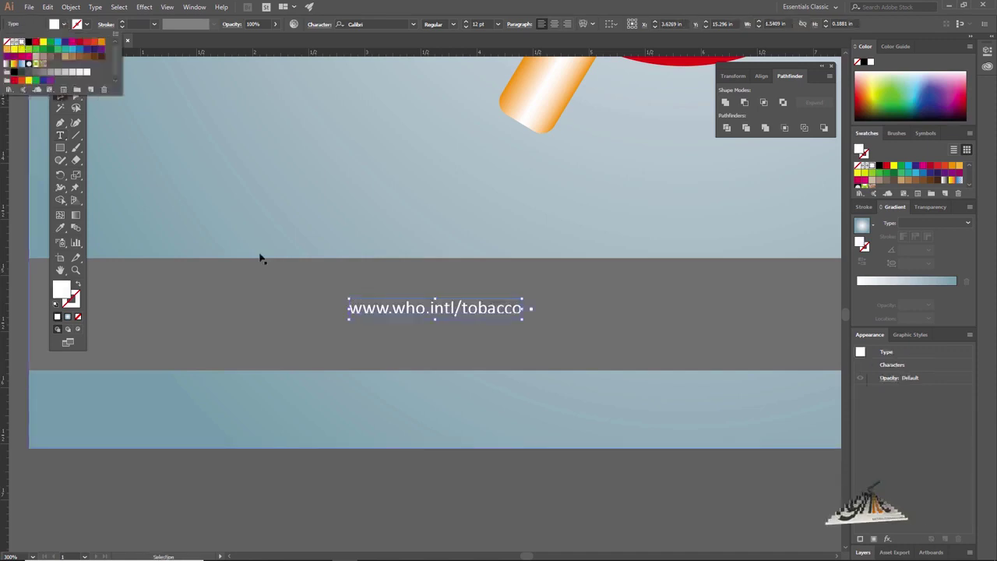
double_click(409, 307)
key("ctrl+a")
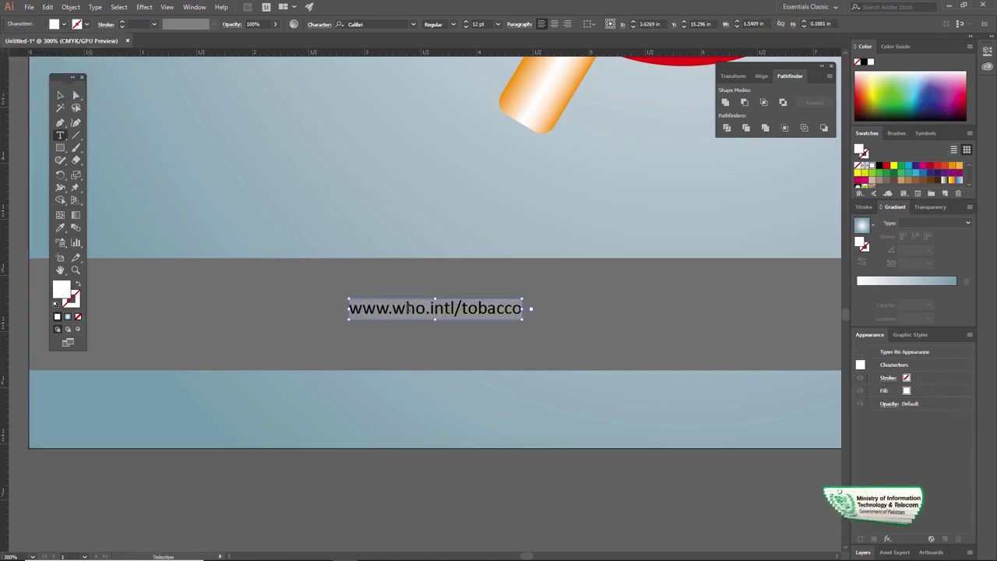
left_click(498, 24)
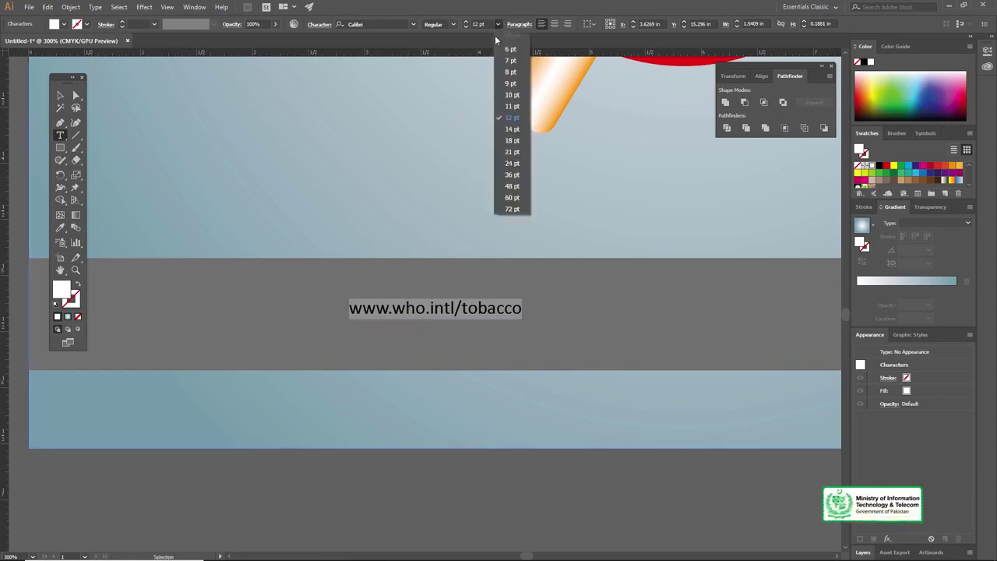
left_click(512, 176)
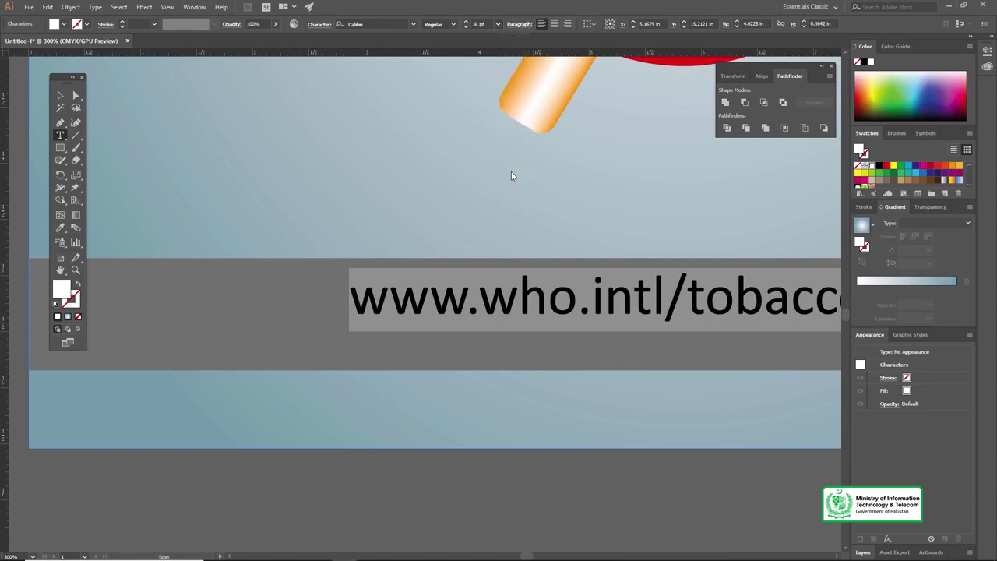
left_click(319, 25)
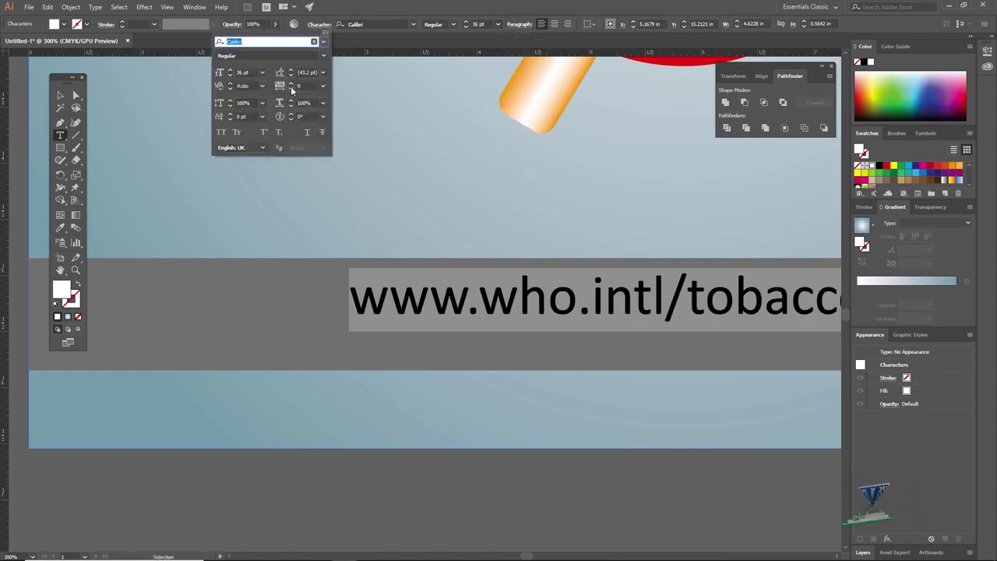
left_click(293, 86)
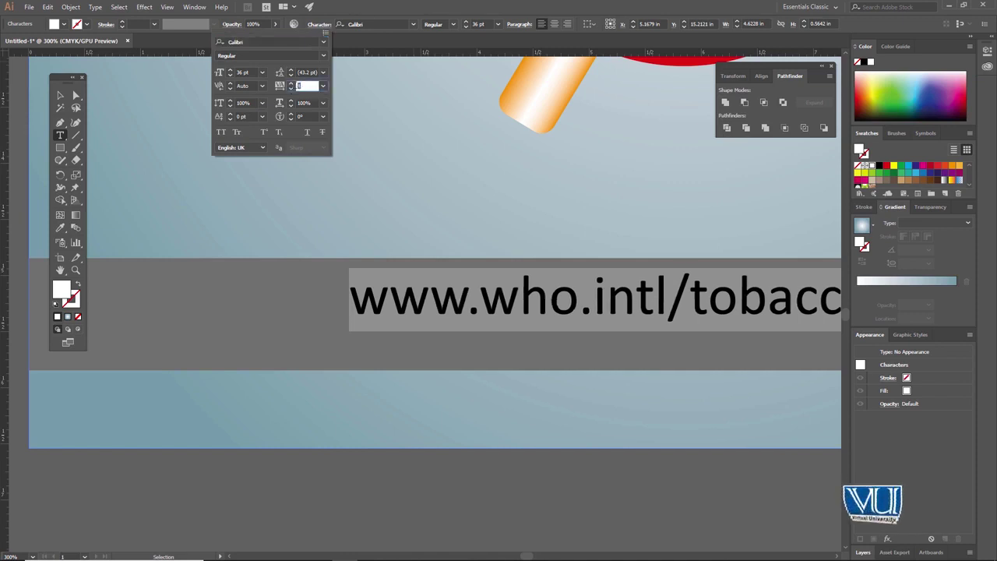
type("50")
key("BackSpace")
key("BackSpace")
type("1100")
key("Return")
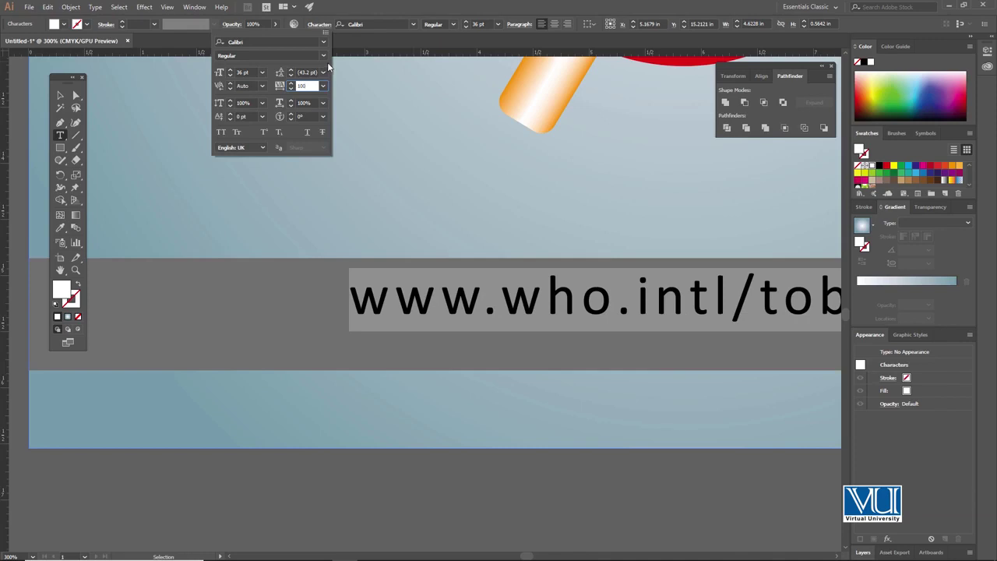
type("Z")
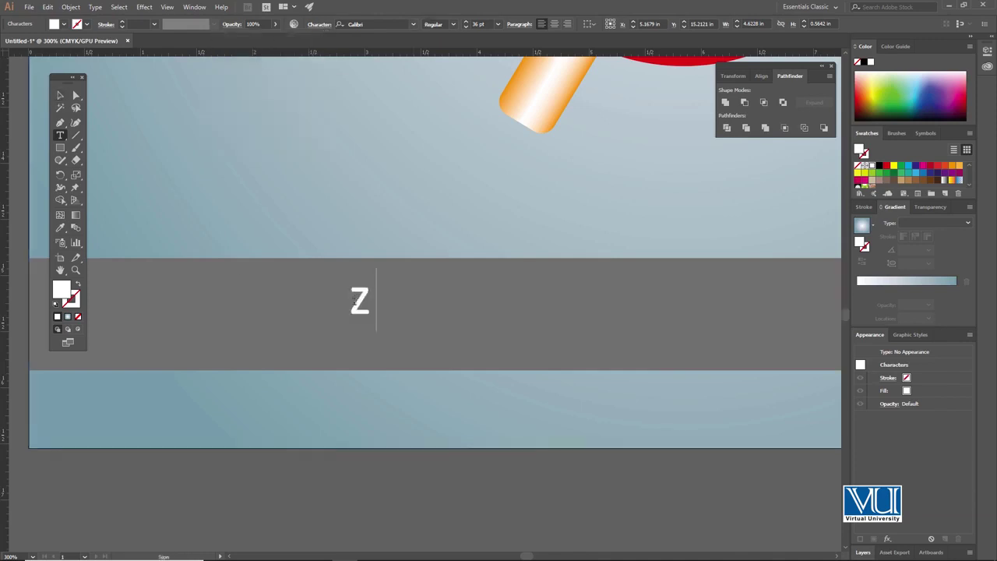
key("ctrl+z")
key("Escape")
key("ctrl+1")
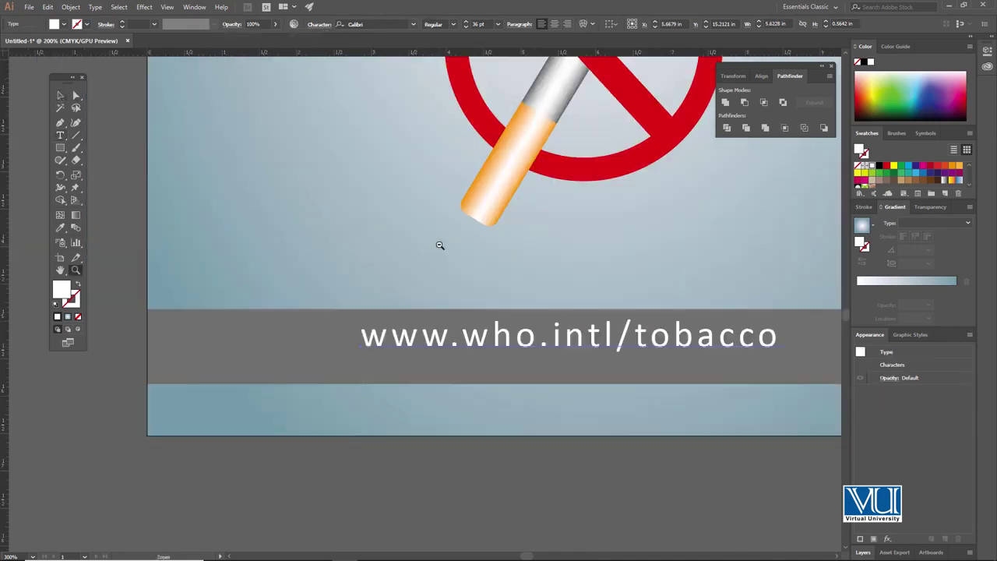
left_click_drag(435, 343, 436, 344)
left_click(269, 343, "shift")
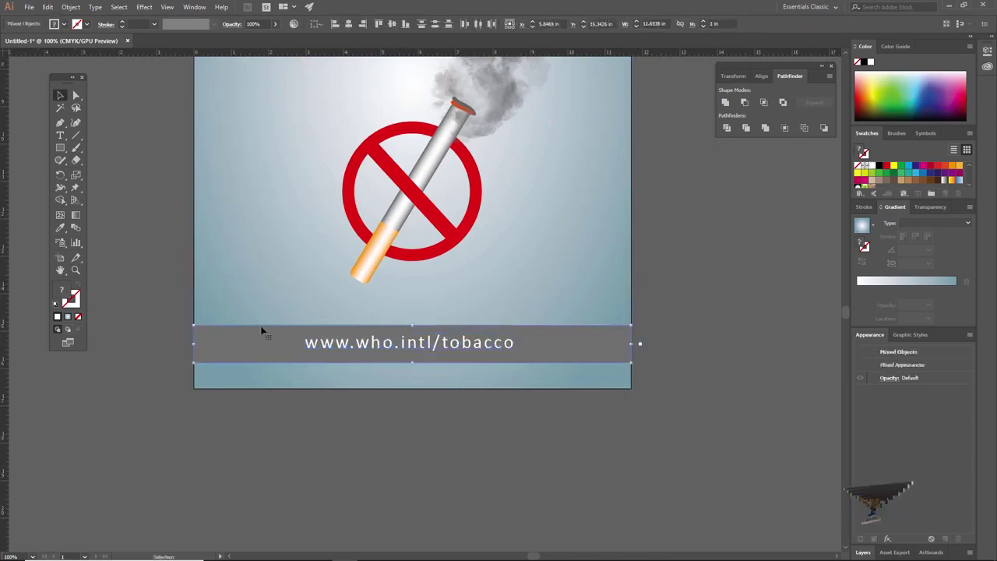
left_click(349, 22)
key("Right")
key("Right")
key("Right")
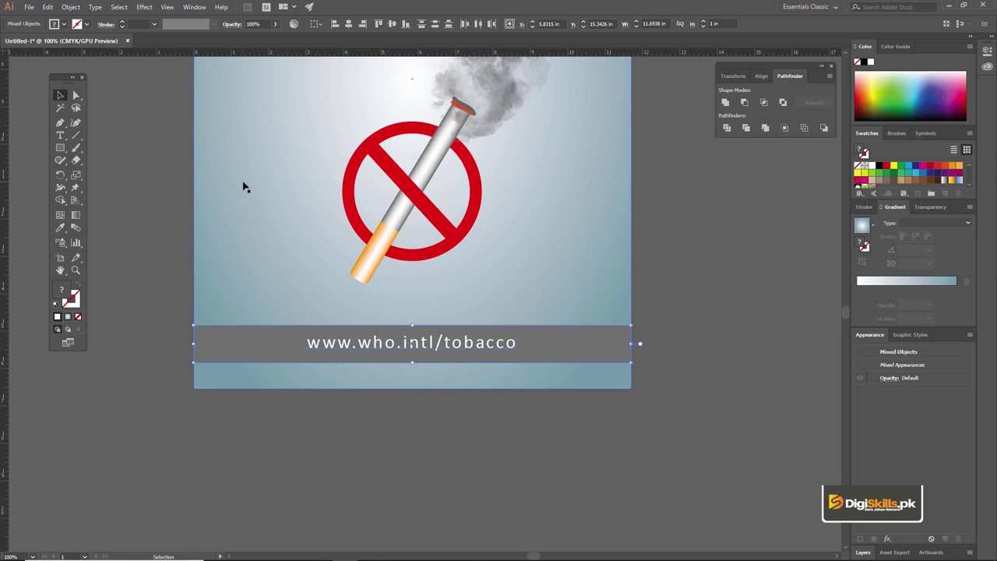
- Draw a circle about 4.06 in in diameter over the no-smoking sign, slightly larger than its red ring
left_click(440, 295, "ctrl")
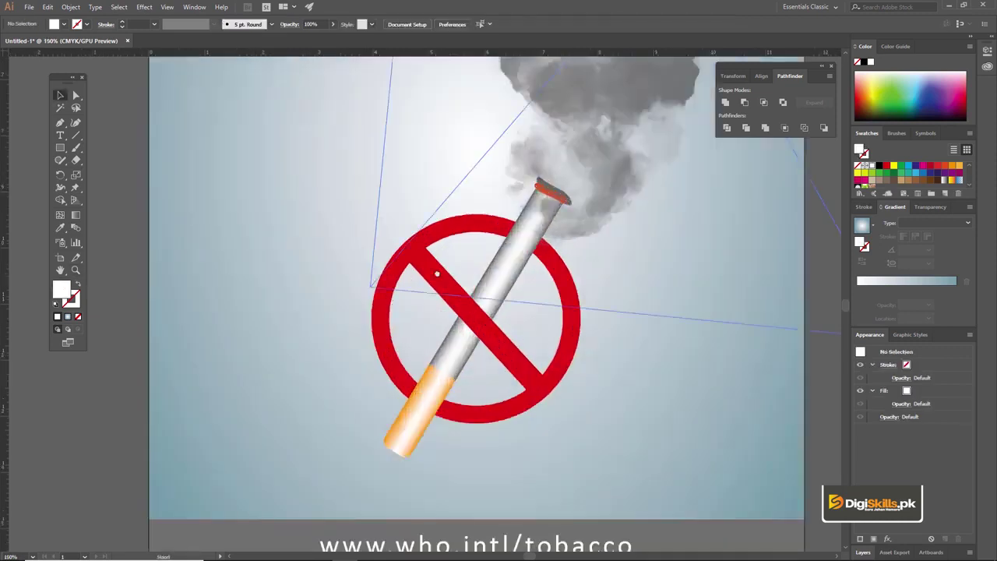
left_click_drag(441, 272, 356, 284)
left_click(60, 147)
left_click(109, 173)
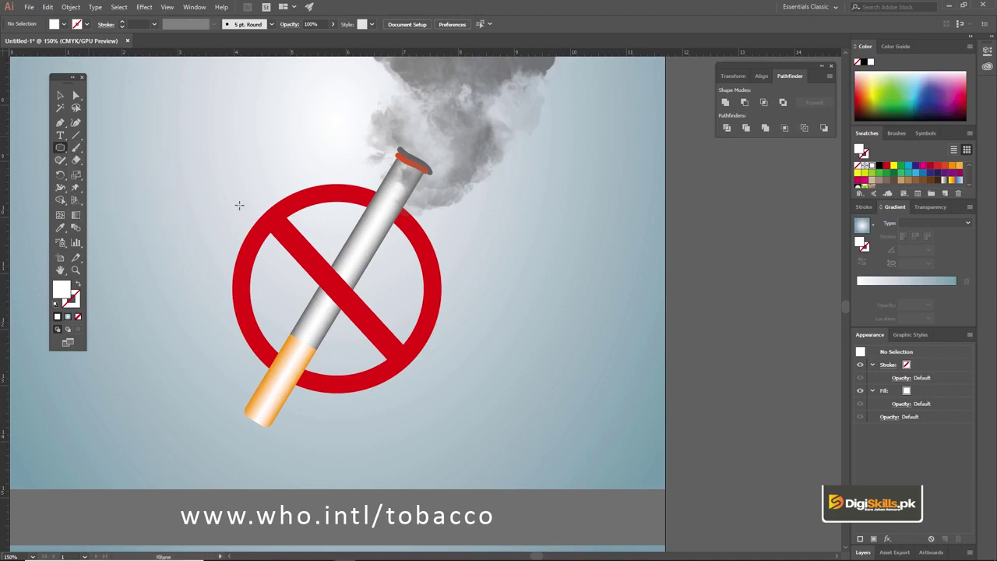
left_click_drag(228, 170, 456, 383)
key("v")
left_click_drag(346, 246, 340, 261)
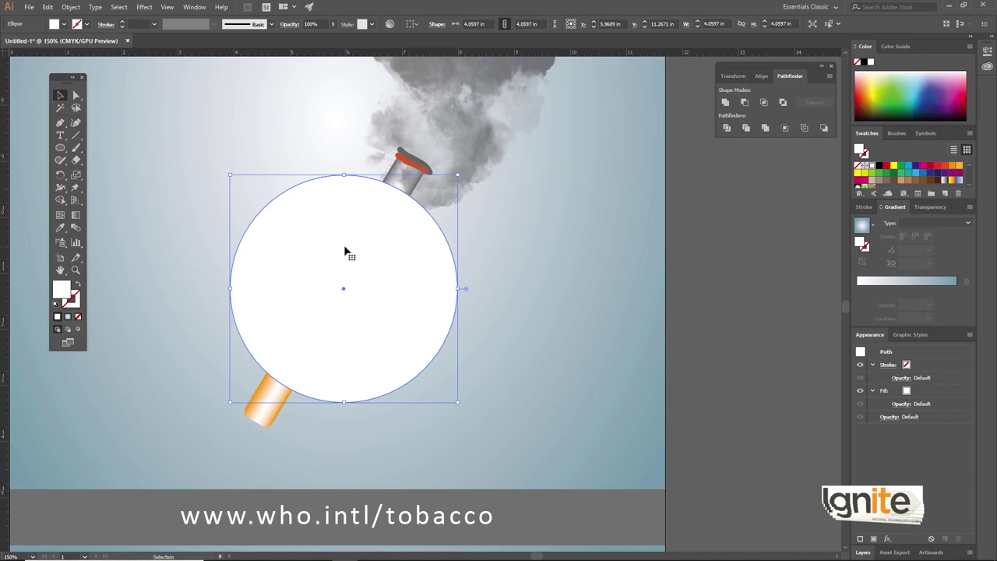
- Give the circle a 1 pt black stroke and remove its white fill
left_click(87, 25)
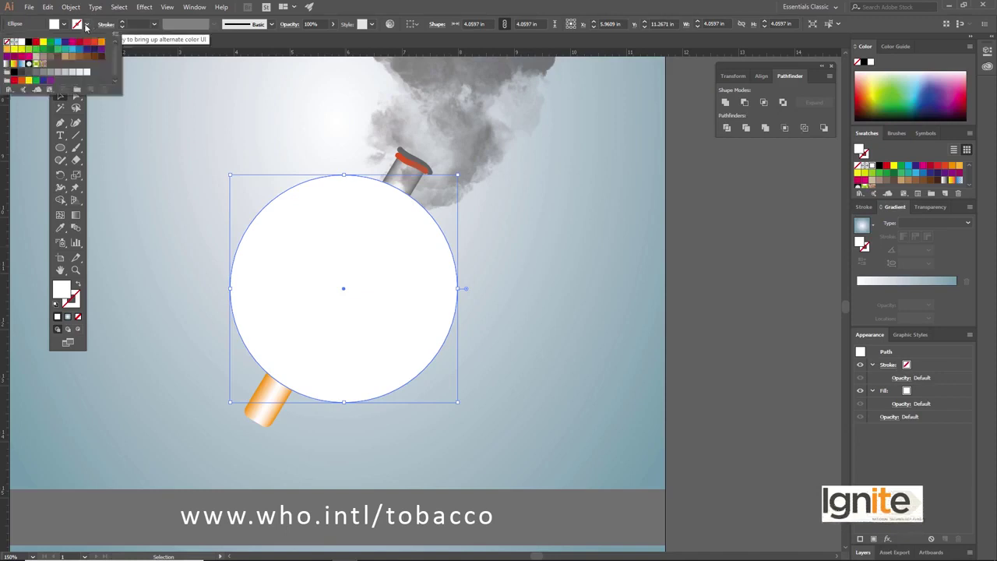
left_click(85, 25)
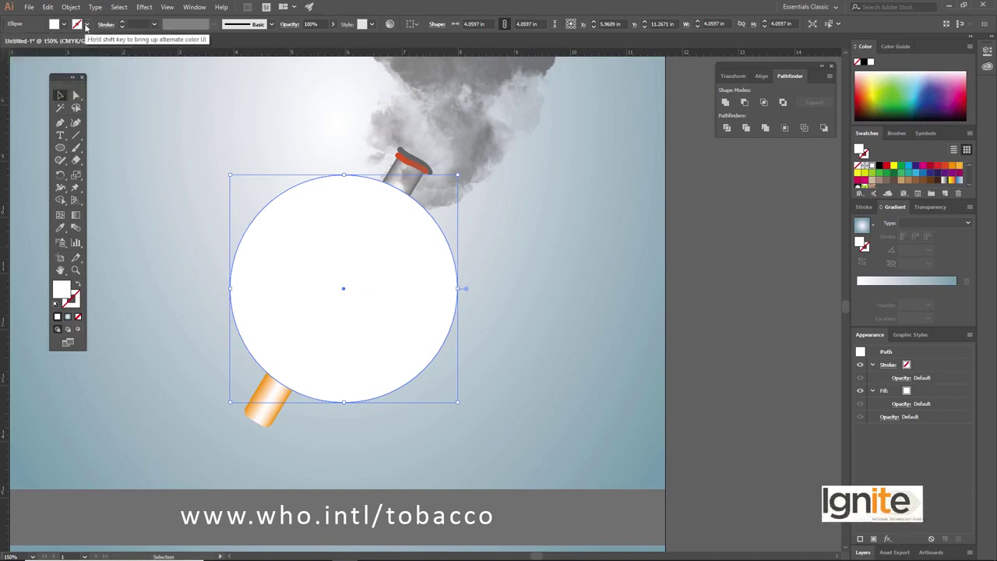
double_click(76, 300)
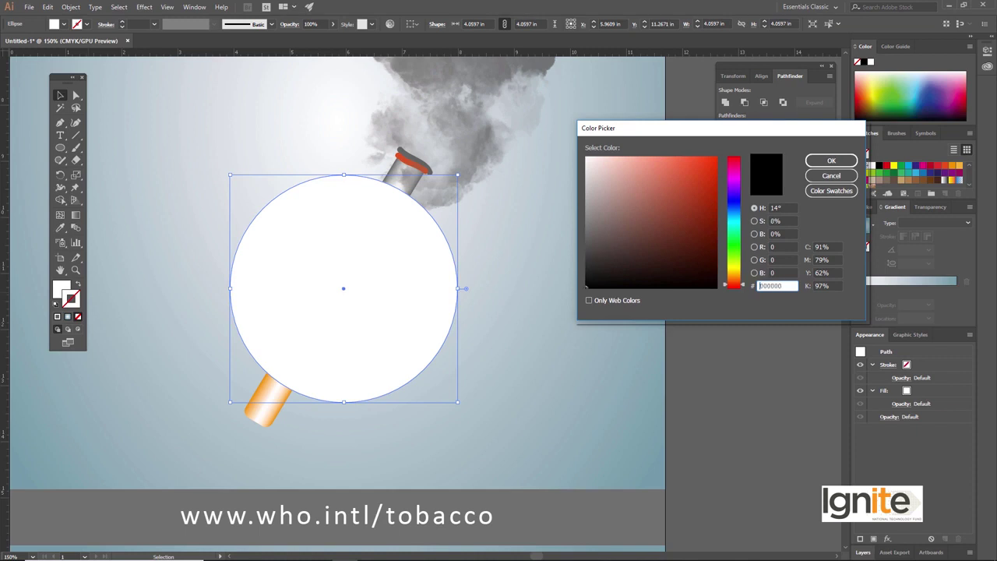
left_click(820, 165)
left_click(64, 24)
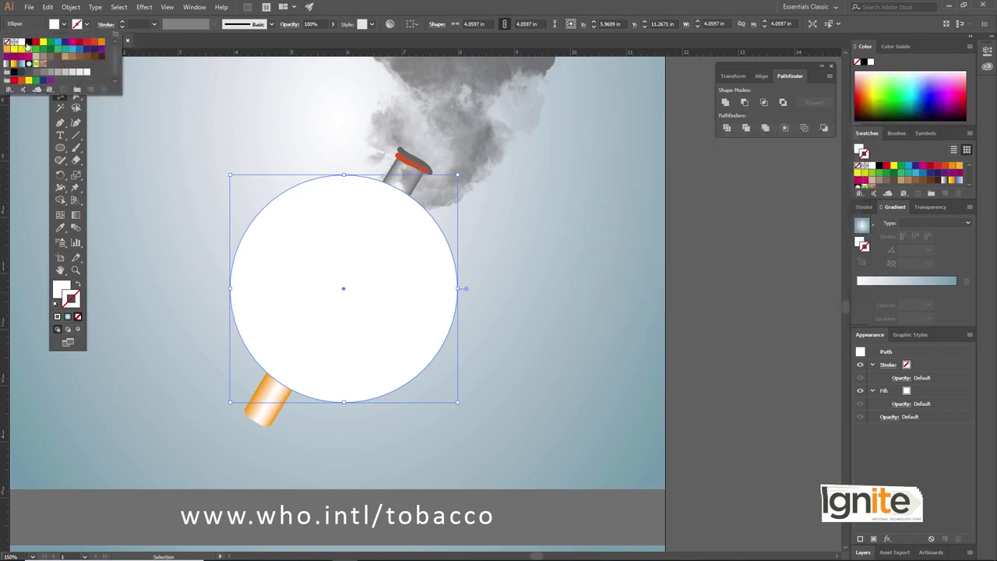
left_click(28, 43)
left_click(64, 25)
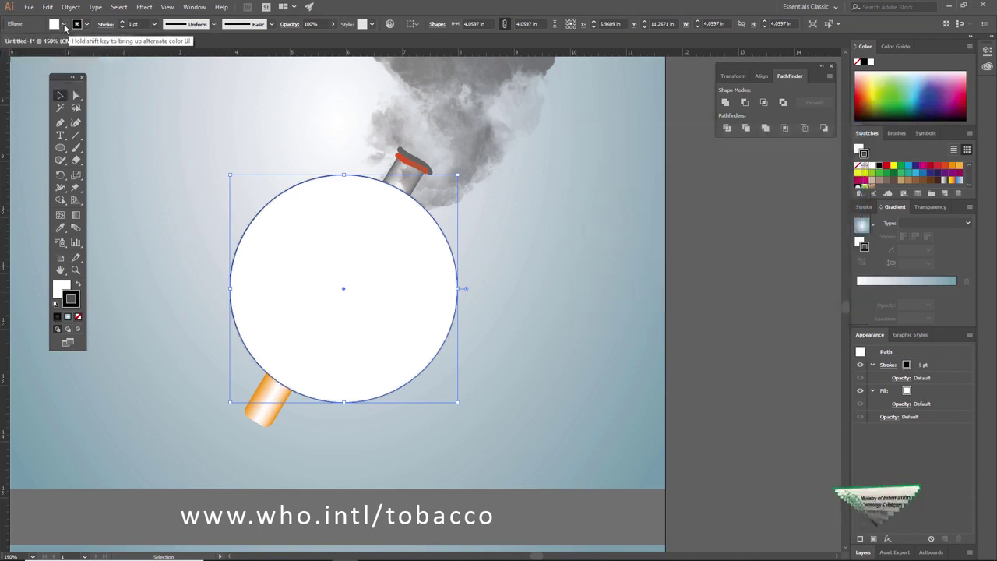
left_click(65, 24)
left_click(7, 43)
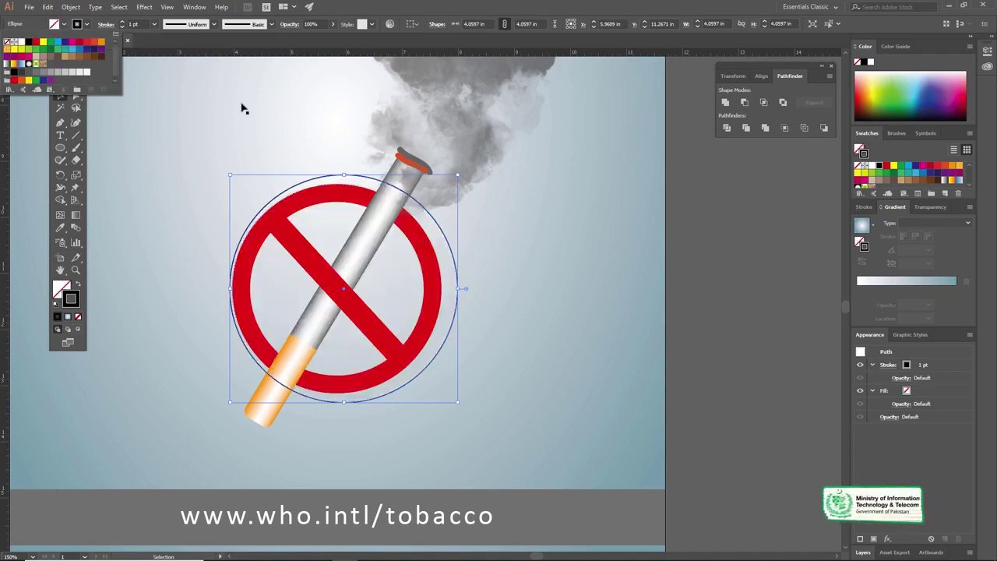
left_click(274, 125)
- Nudge the circle until it is centered on the no-smoking sign and enlarge it to about 4.25 in in diameter
key("Left")
key("Left")
key("Right")
left_click(712, 346)
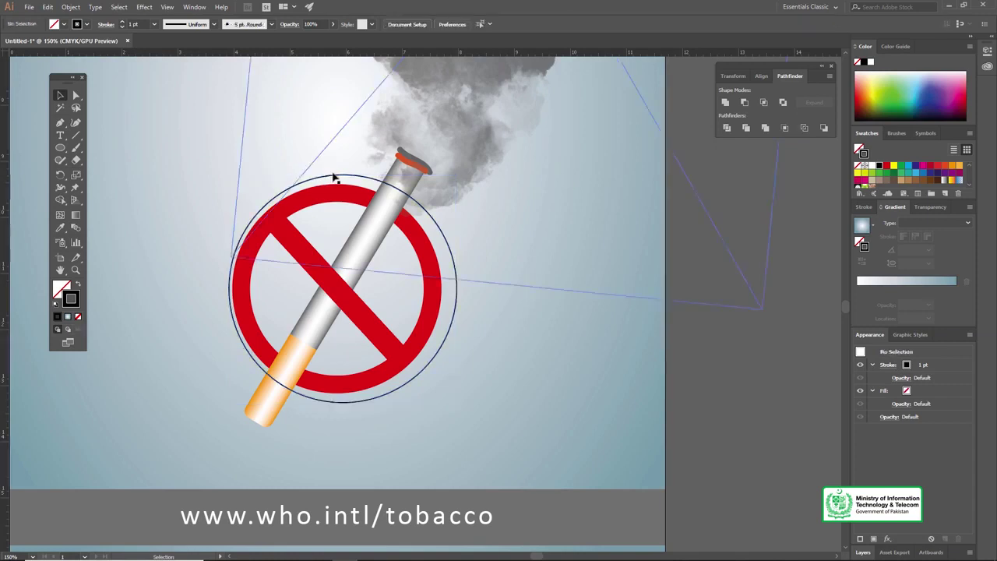
left_click(458, 285)
key("Left")
key("Left")
key("Left")
key("Left")
key("Left")
key("Left")
key("Left")
key("Left")
key("Left")
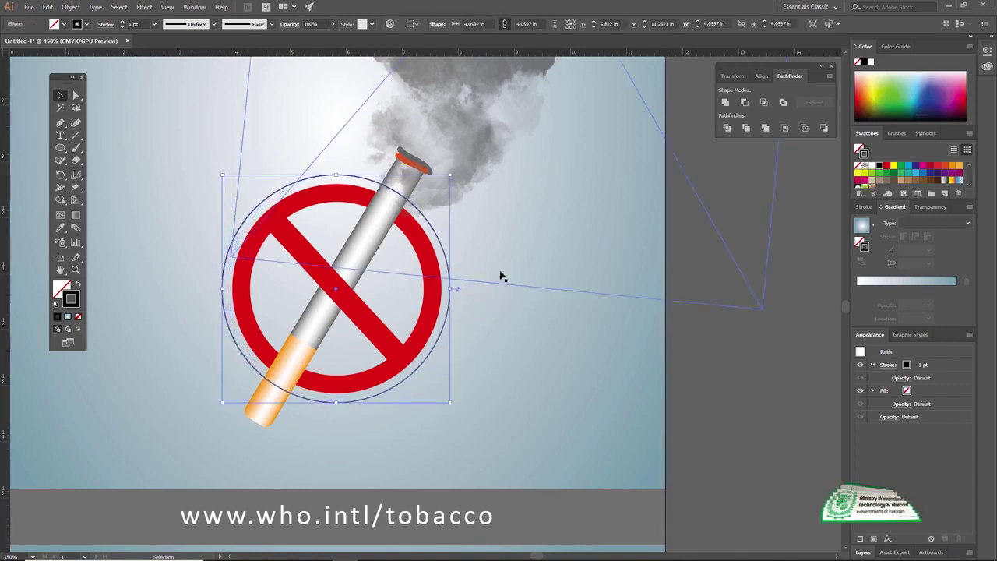
key("Right")
key("Right")
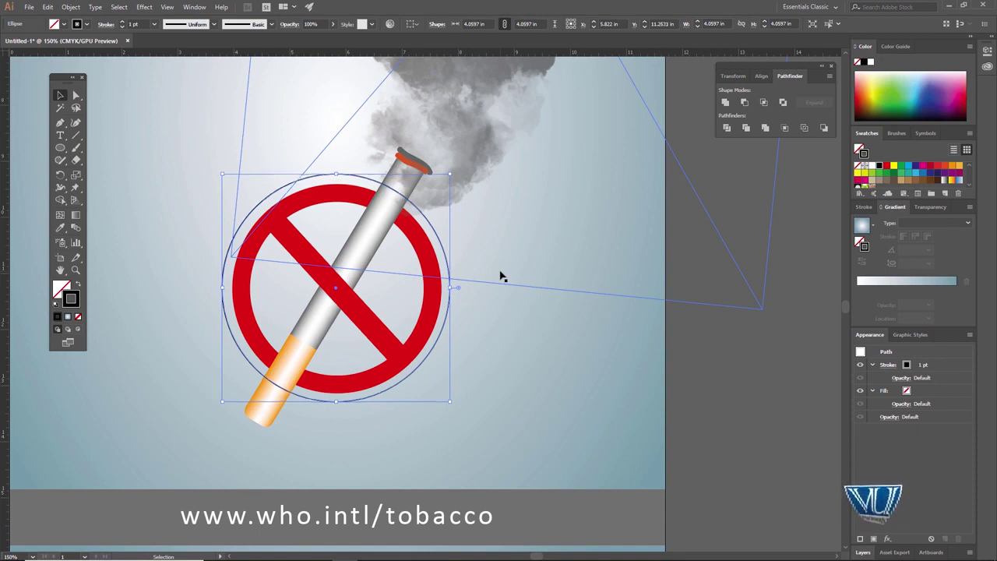
left_click_drag(450, 172, 458, 166)
- Add the text "31st May World No Tobacco Day" along the circle's path, starting beside the cigarette's orange filter
key("ctrl+equal")
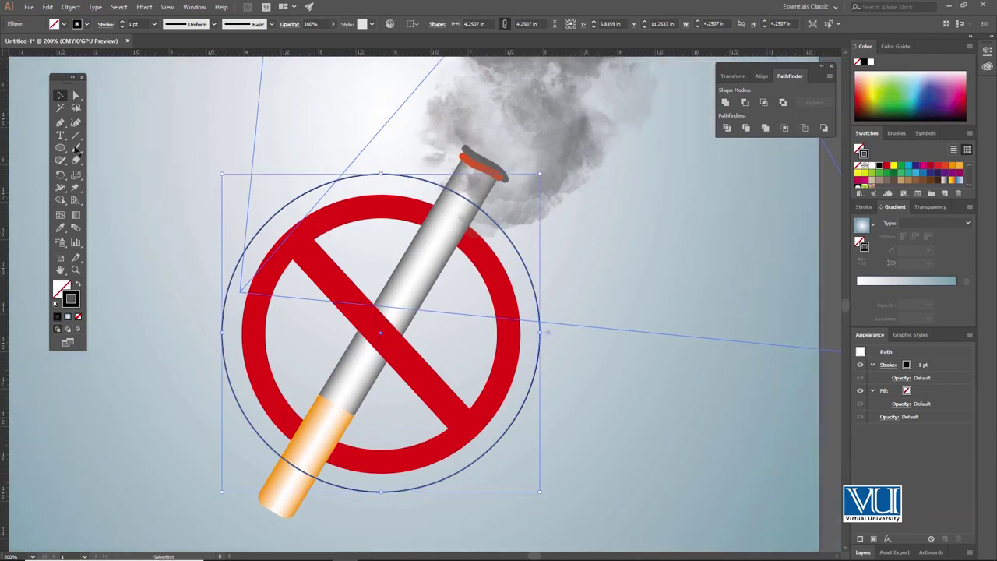
left_click_drag(60, 135, 125, 161)
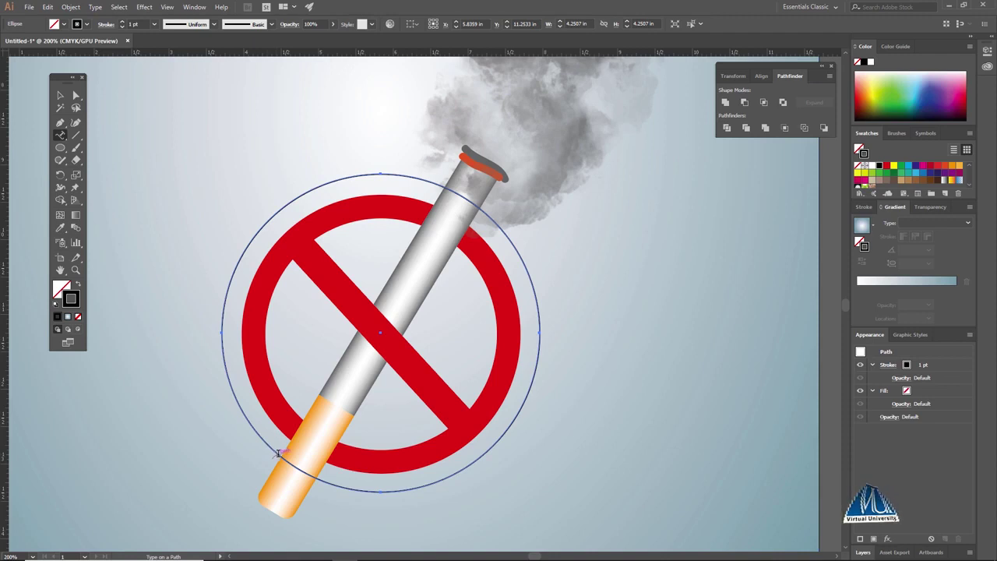
left_click(278, 453)
key("BackSpace")
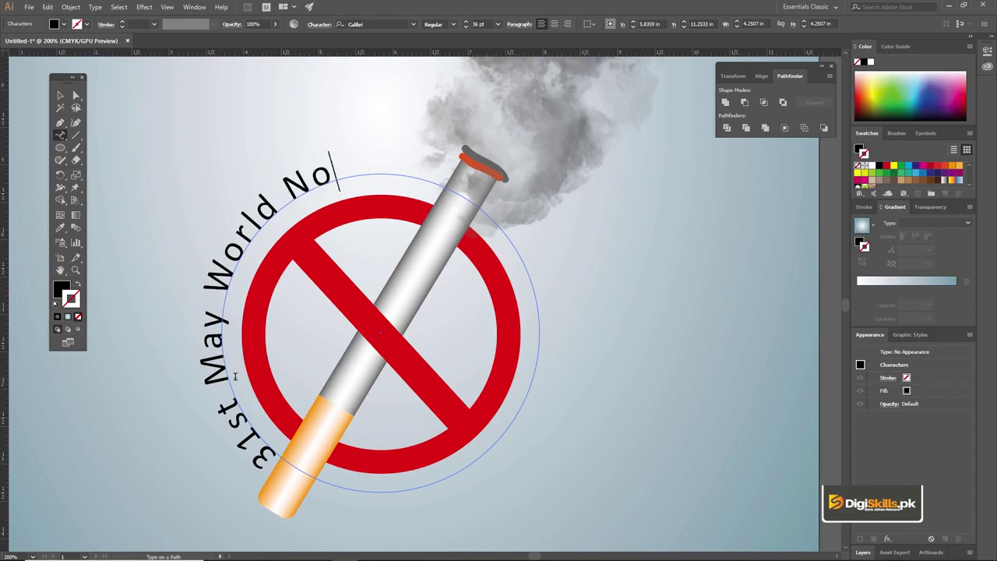
type("bacco D")
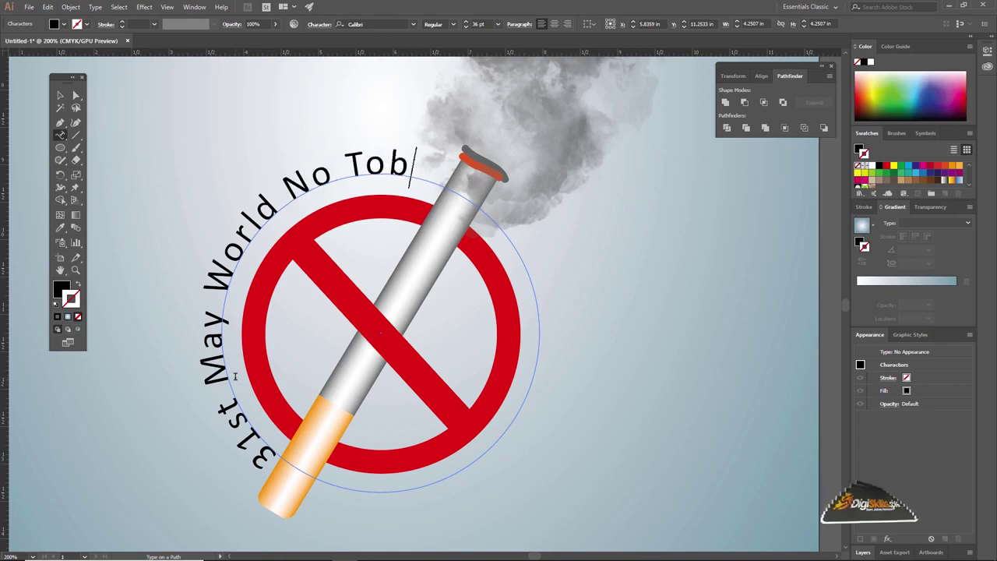
type("ay")
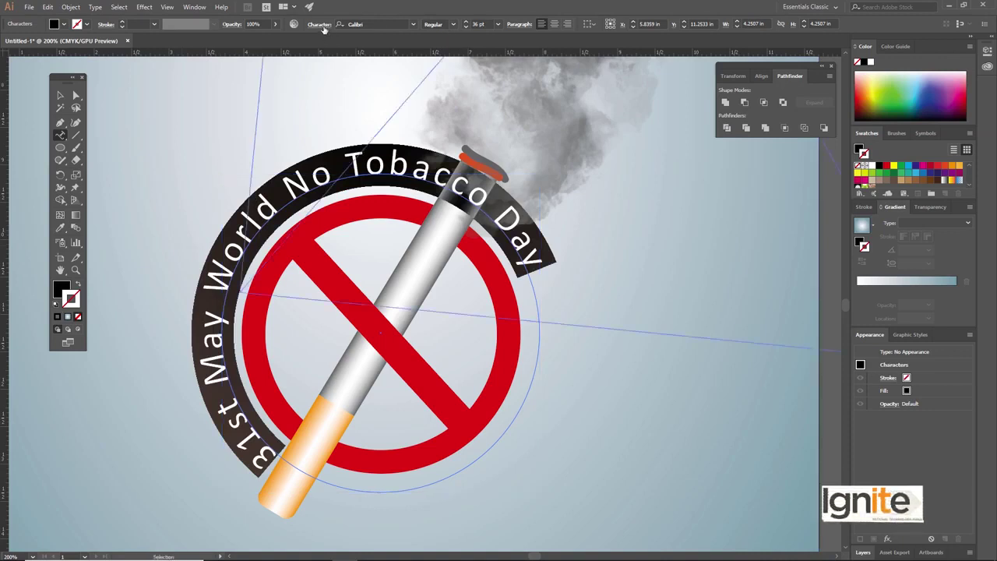
- Set the letter tracking of the 31st May World No Tobacco Day text to 0
left_click(322, 26)
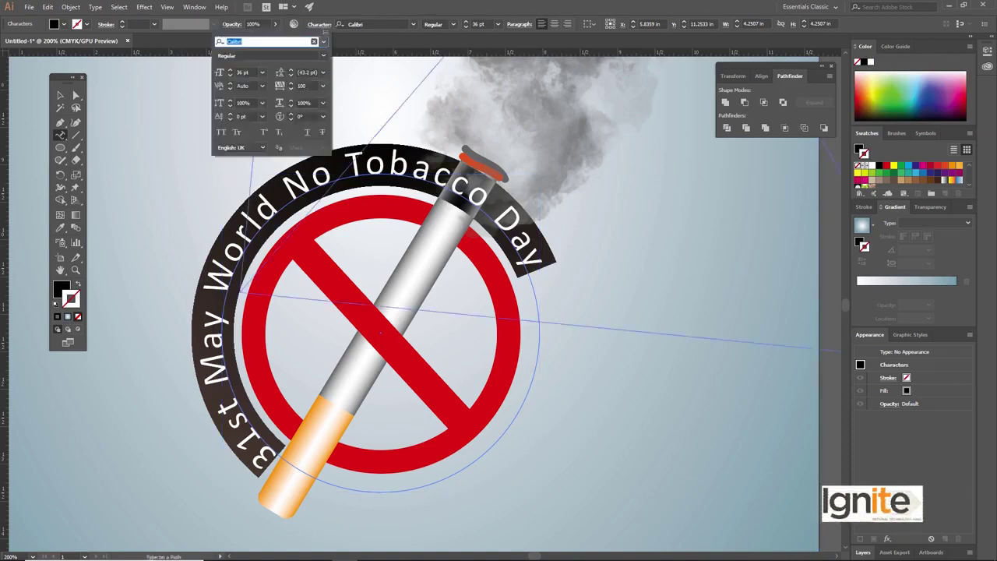
left_click(303, 86)
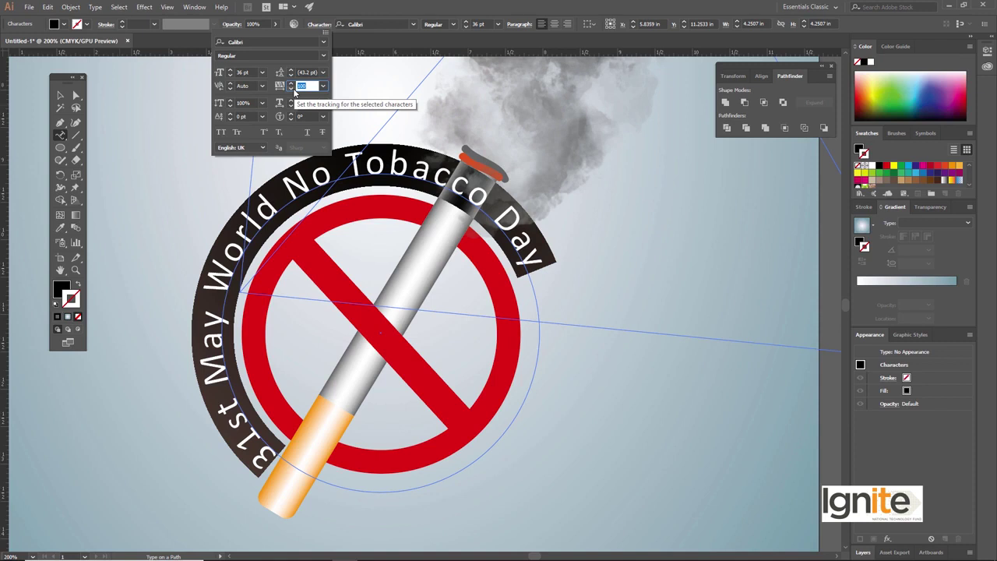
type("0")
key("Return")
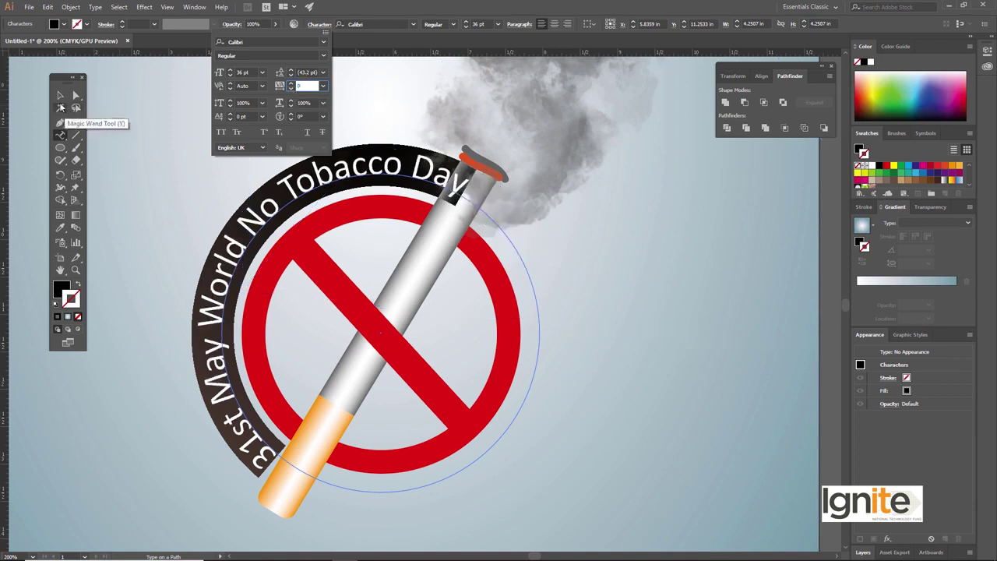
left_click(58, 94)
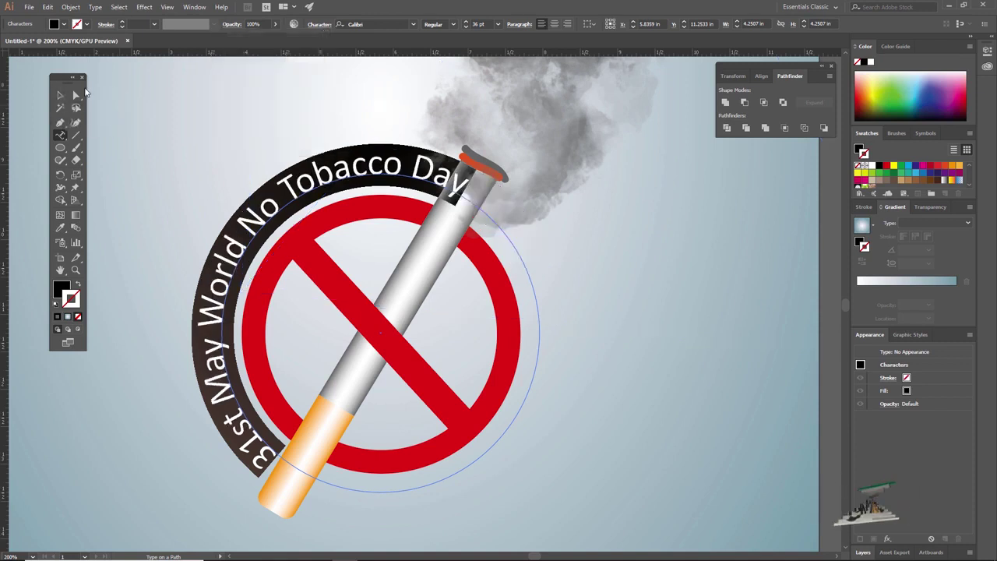
key("Escape")
- Scale the circular text down to about 3.92 in across so it sits closer to the red ring
left_click_drag(303, 221, 324, 285)
left_click(279, 449, "ctrl")
left_click_drag(388, 134, 271, 280)
mouse_move(241, 193)
left_mouse_down()
mouse_move(251, 193)
mouse_move(230, 204)
left_mouse_up()
left_click_drag(668, 112, 648, 129)
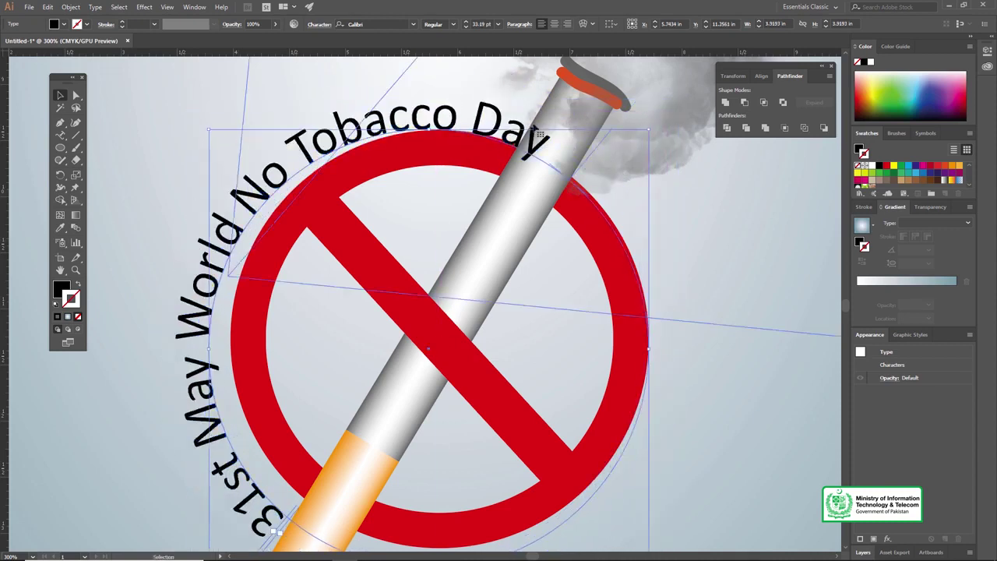
- Move the circular text up and left around the red ring and rotate it slightly counterclockwise to clear the cigarette
left_click_drag(539, 134, 526, 110)
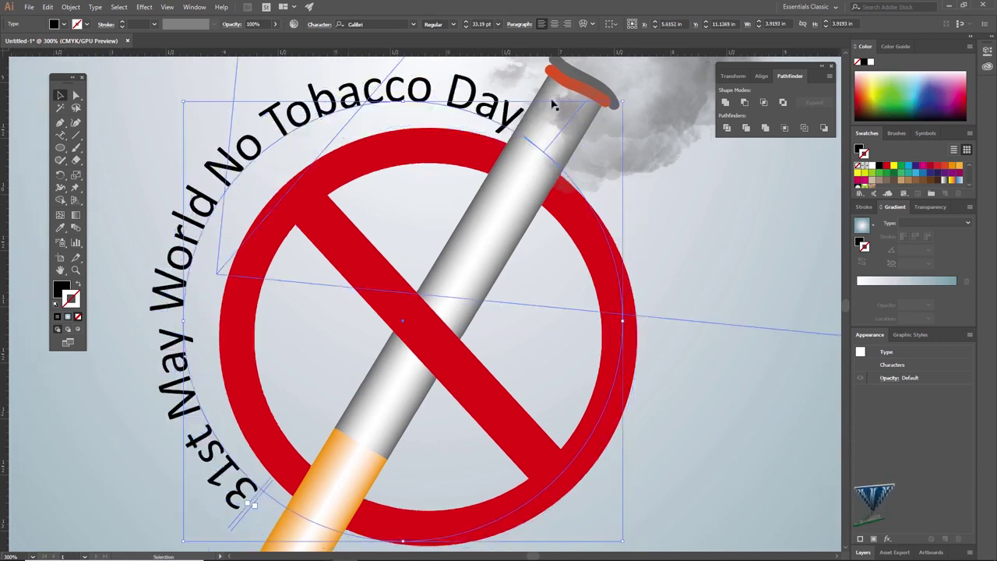
left_click_drag(617, 96, 601, 87)
left_click_drag(210, 204, 212, 203)
key("space")
left_click_drag(257, 305, 251, 276)
left_click(257, 438)
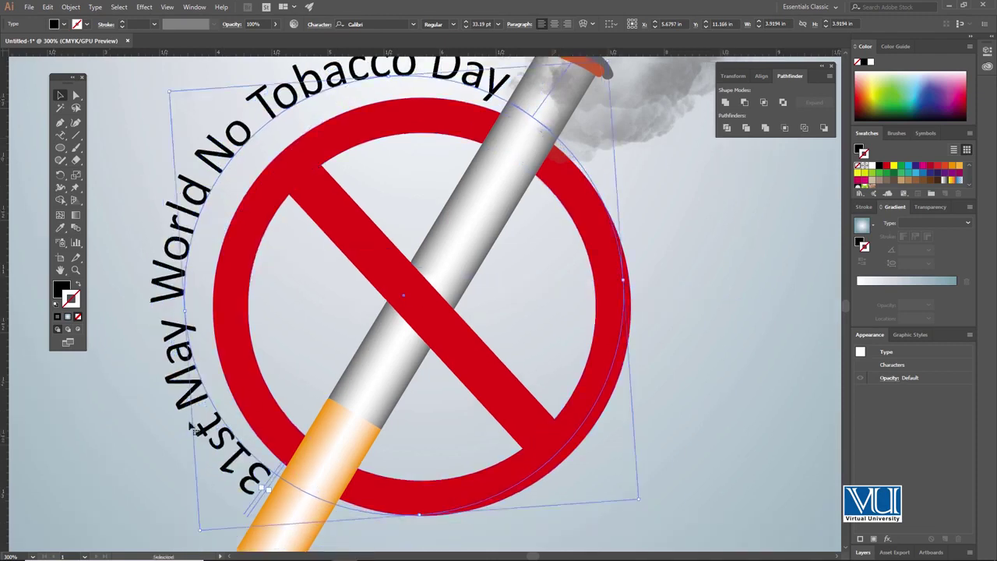
- Set the "31st May" part of the circular text to Bold
key("t")
left_click_drag(173, 317, 278, 461)
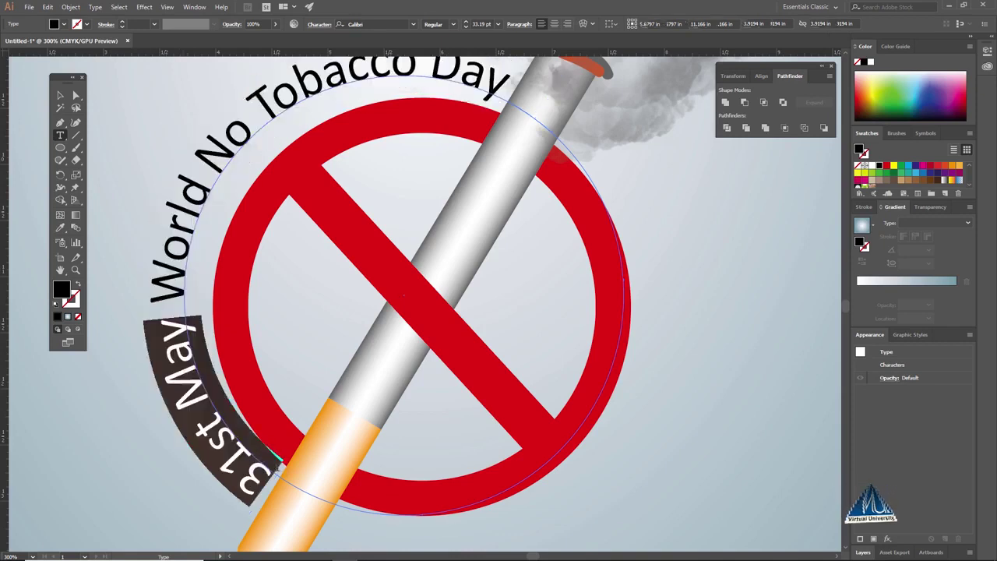
left_click(452, 24)
left_click(441, 81)
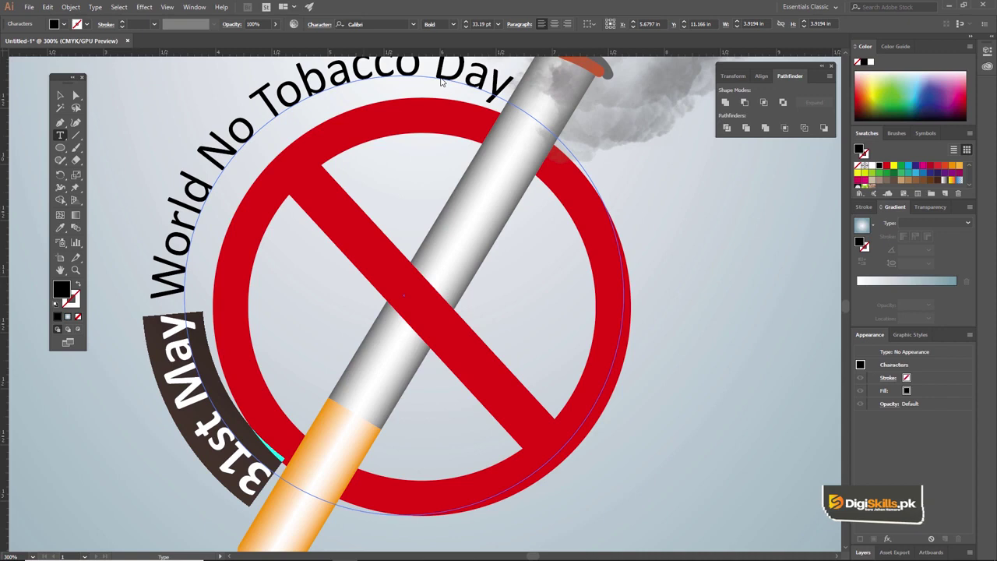
left_click_drag(176, 300, 513, 87)
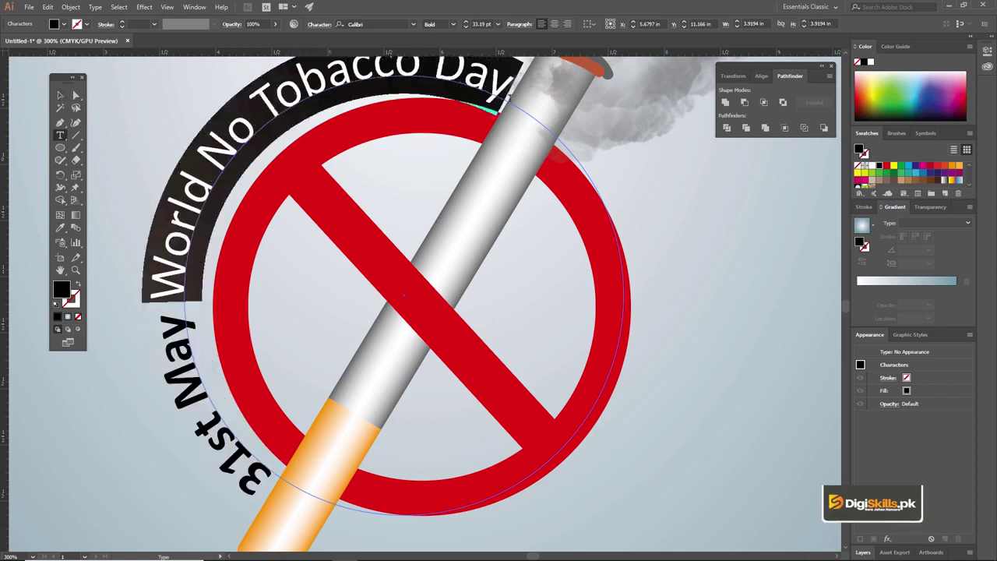
left_click(500, 25)
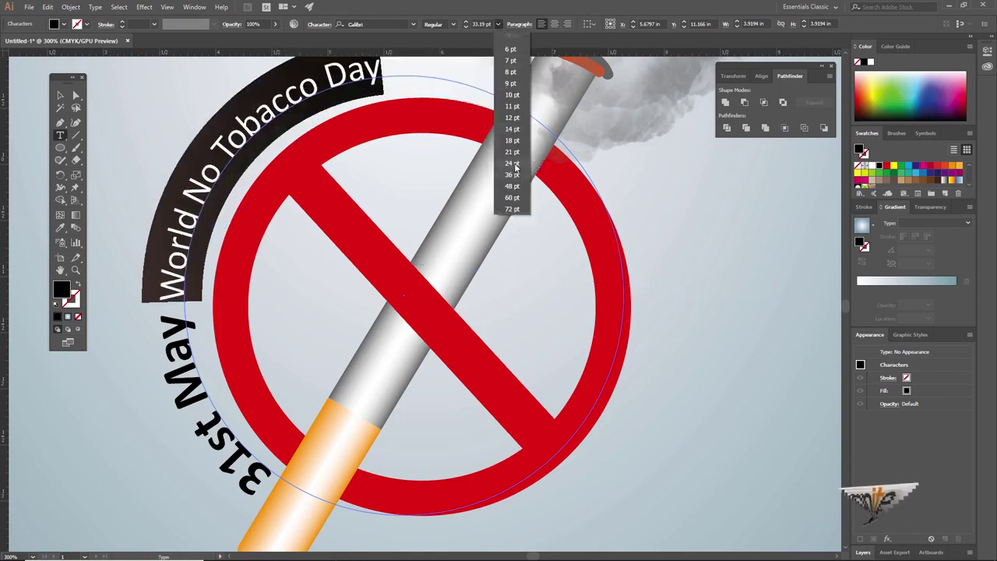
key("Escape")
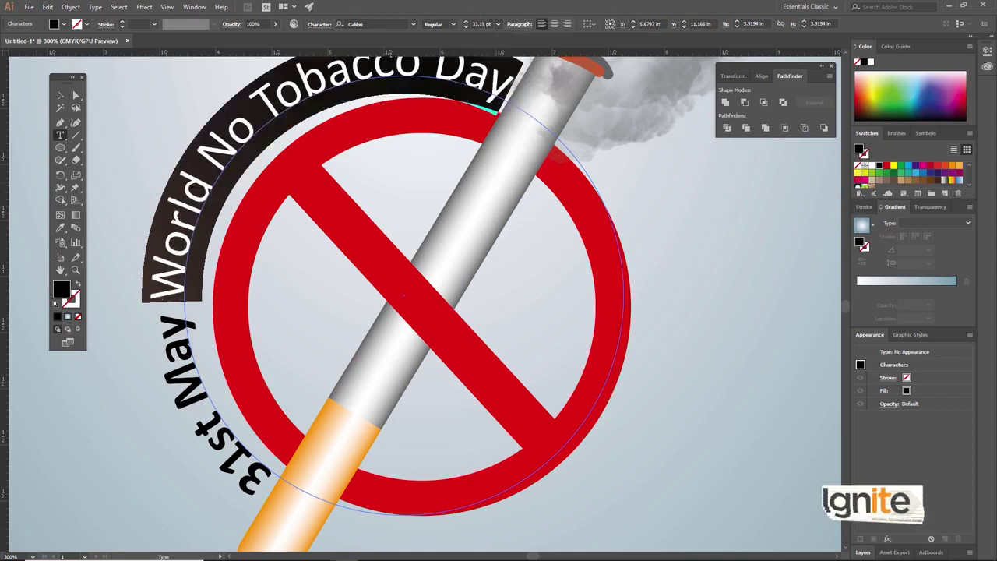
- Set the font size of "World No Tobacco Day" in the circular text to 30 pt
left_click_drag(174, 290, 495, 87)
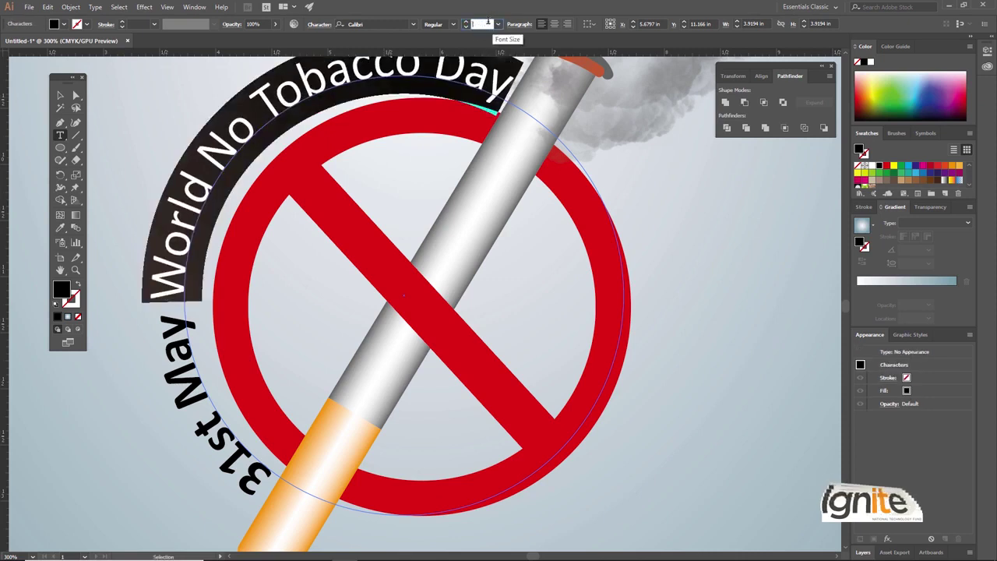
type("10")
key("Return")
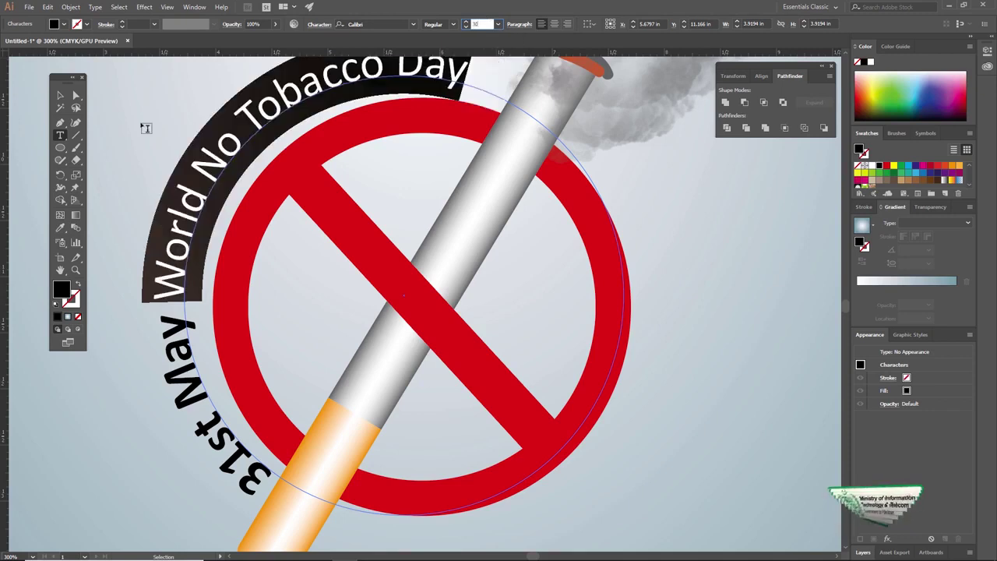
- Move the circular text slightly right and down so its path centres better around the red ring
left_click(63, 95)
left_click(247, 345, "ctrl+alt")
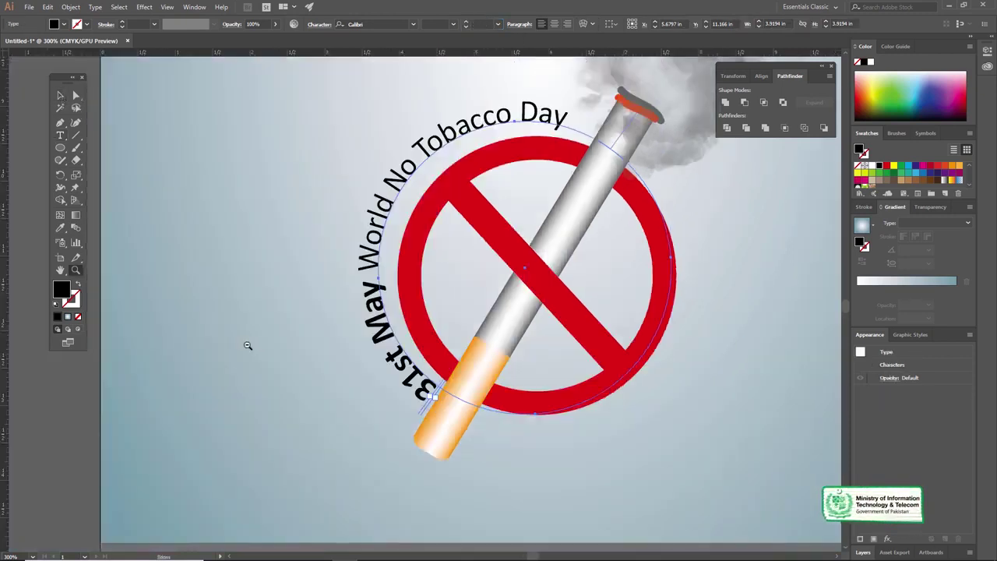
left_click_drag(410, 280, 320, 279)
left_click(345, 397)
left_click_drag(394, 115, 399, 124)
- Adjust the starting point of the circular text so "31st May" begins right beside the cigarette filter
left_click(77, 98)
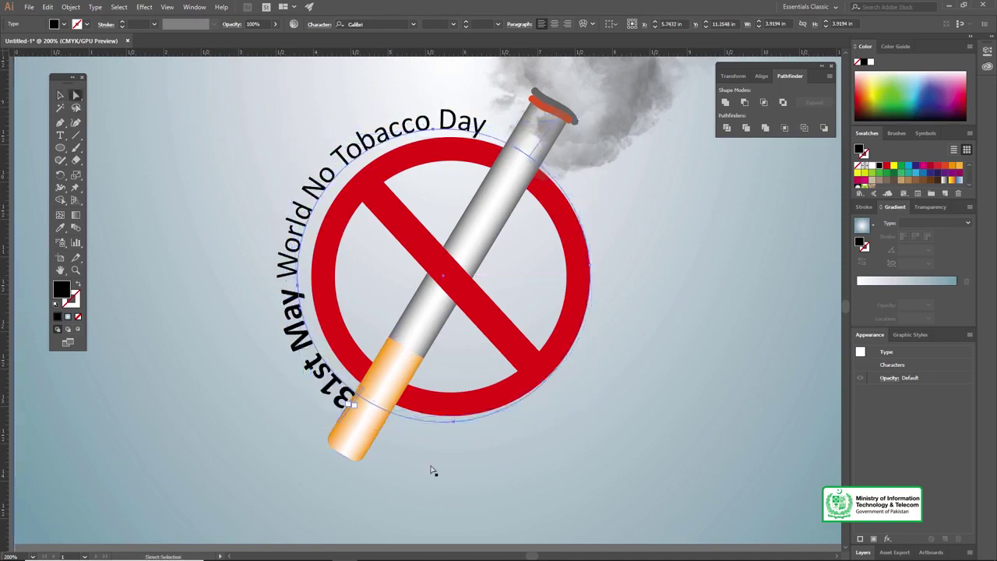
key("z")
left_click(367, 408)
left_click(391, 285)
left_click_drag(394, 285, 354, 352)
key("v")
left_click(77, 95)
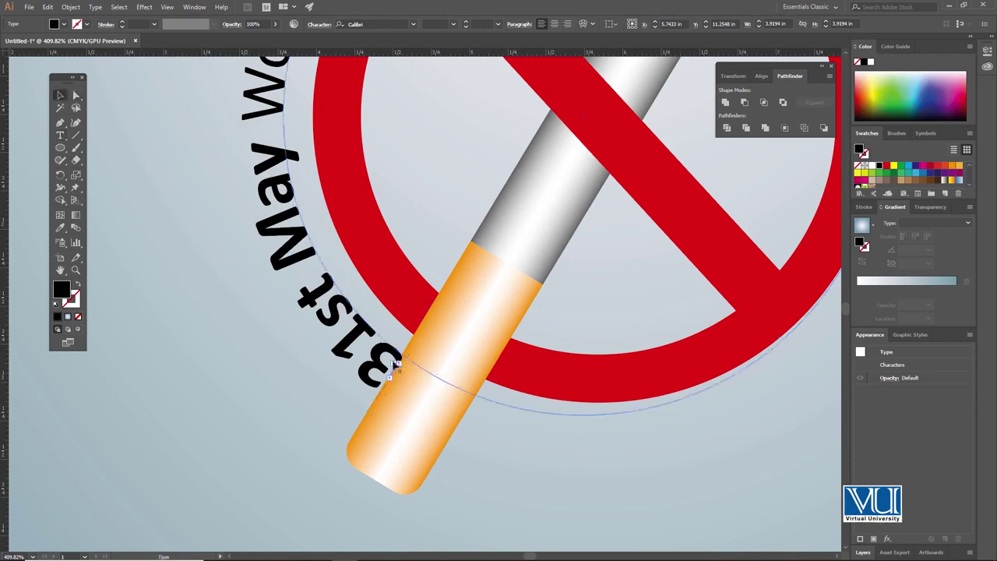
key("a")
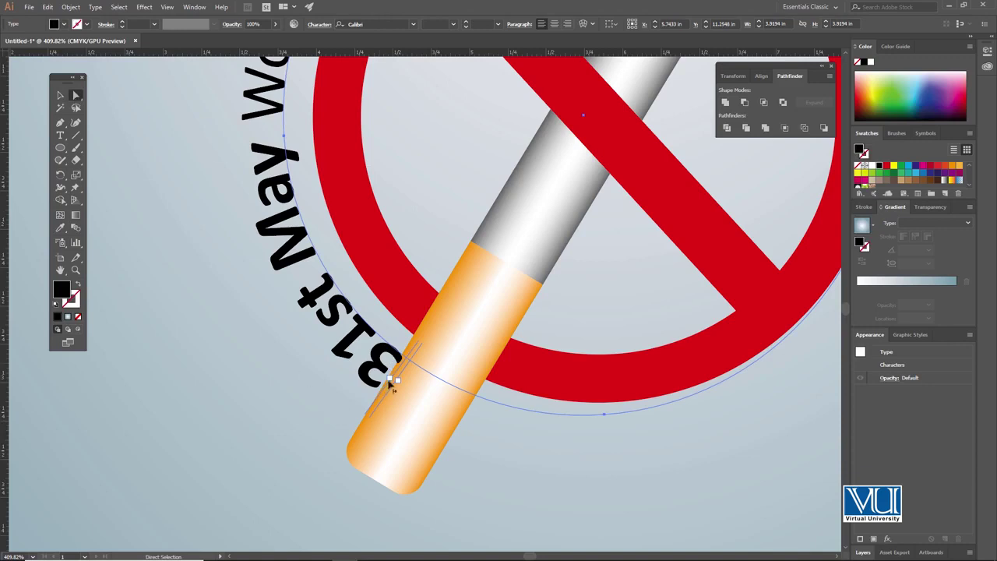
left_click_drag(397, 374, 404, 371)
- Shift the circular text slightly right to X 5.7772 in and deselect it
left_click(58, 95)
left_click_drag(327, 158, 280, 233)
left_click_drag(329, 117, 261, 233)
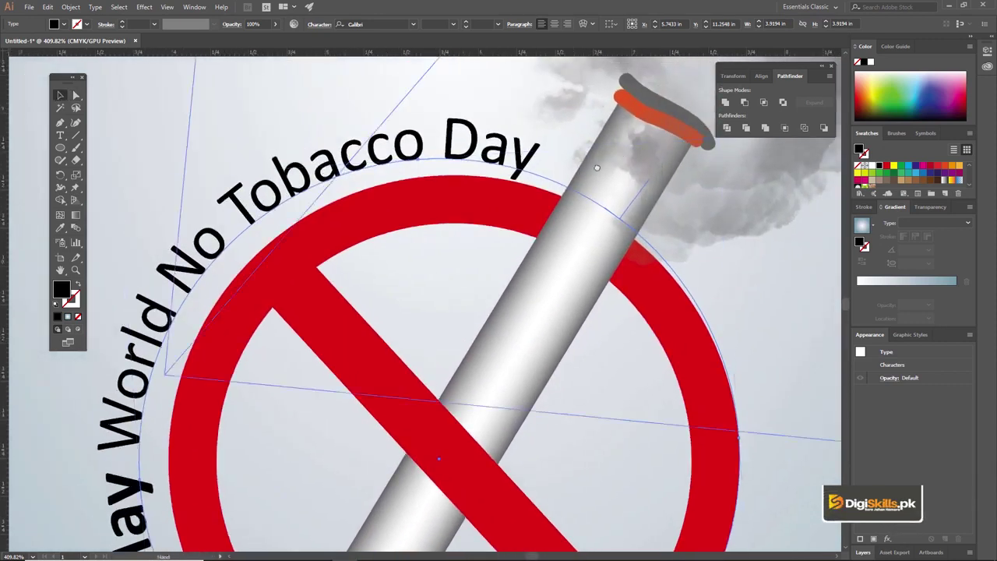
left_click_drag(597, 168, 573, 178)
left_click_drag(701, 144, 708, 150)
left_click_drag(497, 168, 504, 167)
left_click_drag(443, 297, 432, 229)
left_click(421, 277, "alt")
left_click(421, 280, "alt")
left_click(417, 285, "alt")
left_click(403, 314, "alt")
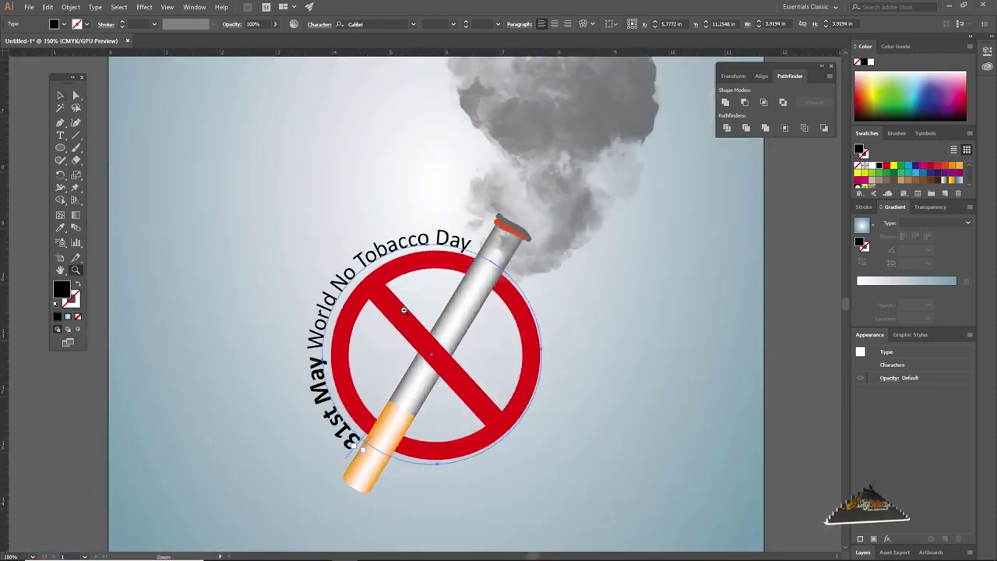
key("ctrl+minus")
key("ctrl+minus")
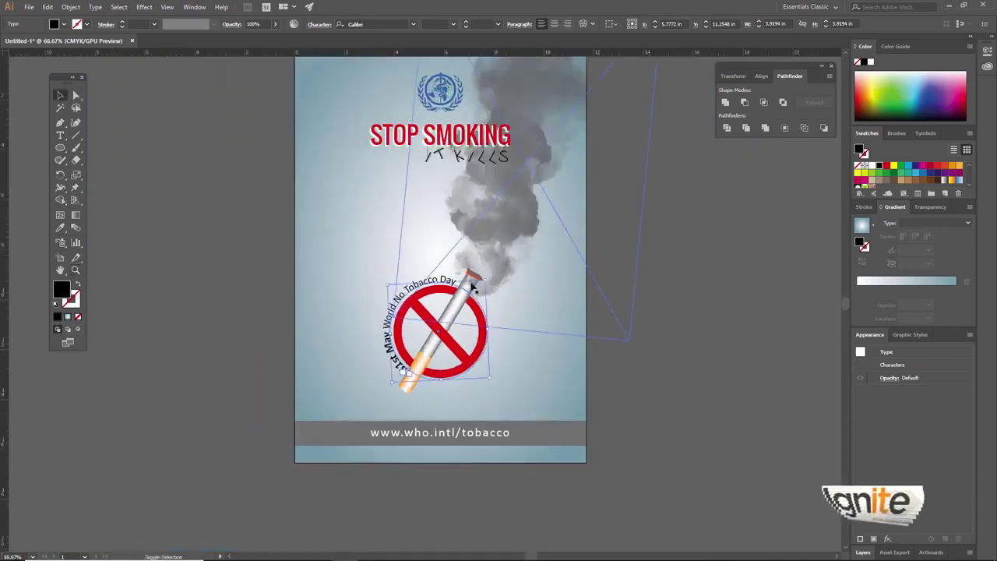
left_click(711, 102)
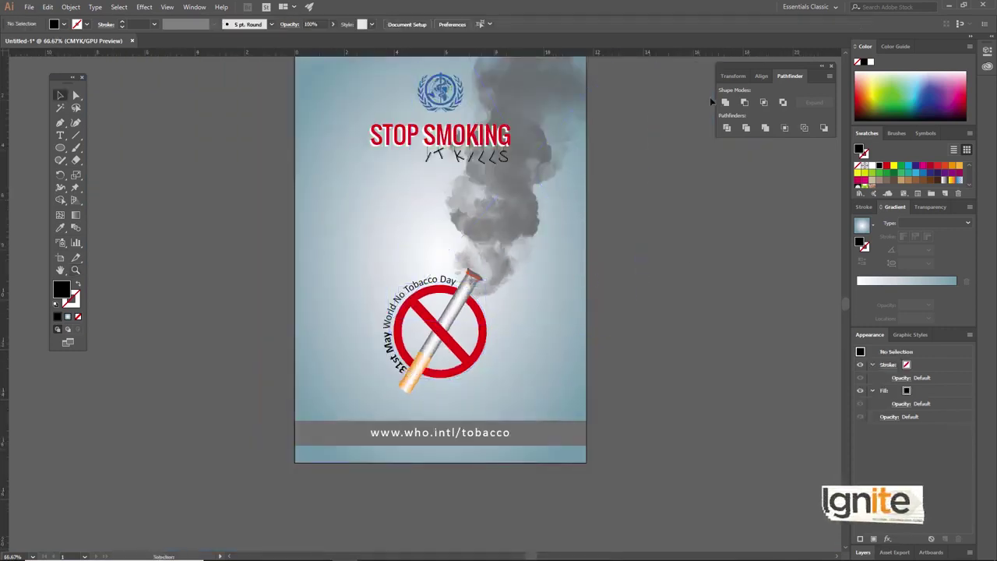
- Bring the image lungs-306032_1280.png into the document, embed it and park it beside the left edge of the artboard
left_click(949, 7)
left_click_drag(282, 78, 692, 333)
left_click_drag(491, 113, 648, 186)
left_click(200, 24)
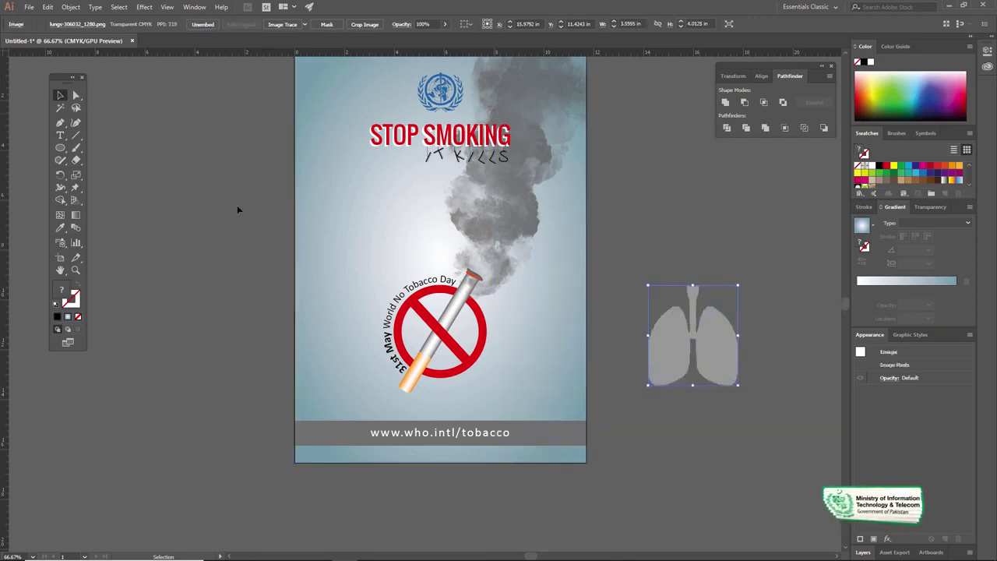
left_click_drag(277, 253, 204, 254)
- Turn the lungs image black by adjusting its color balance to 100% Black with preview on
left_click(48, 7)
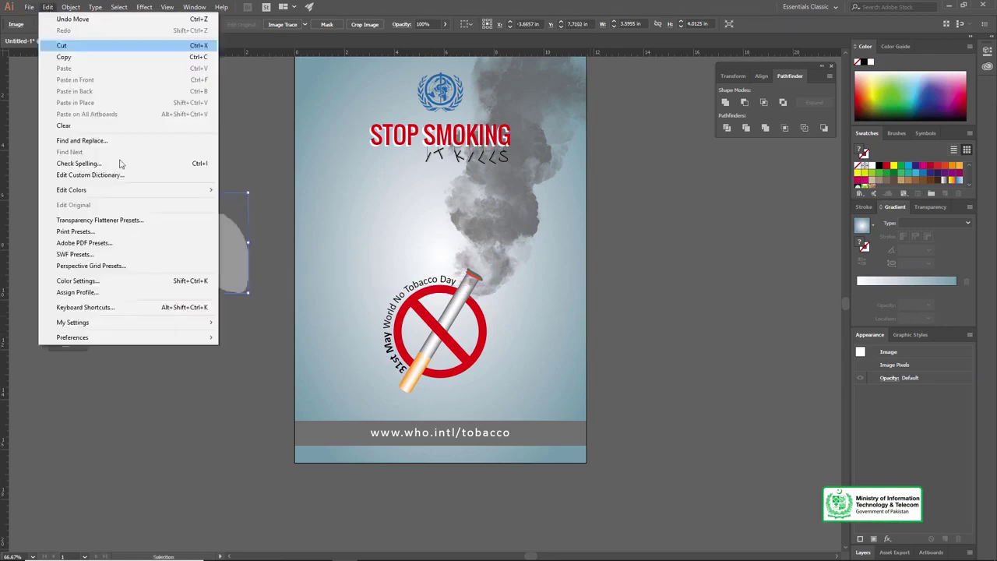
mouse_move(149, 193)
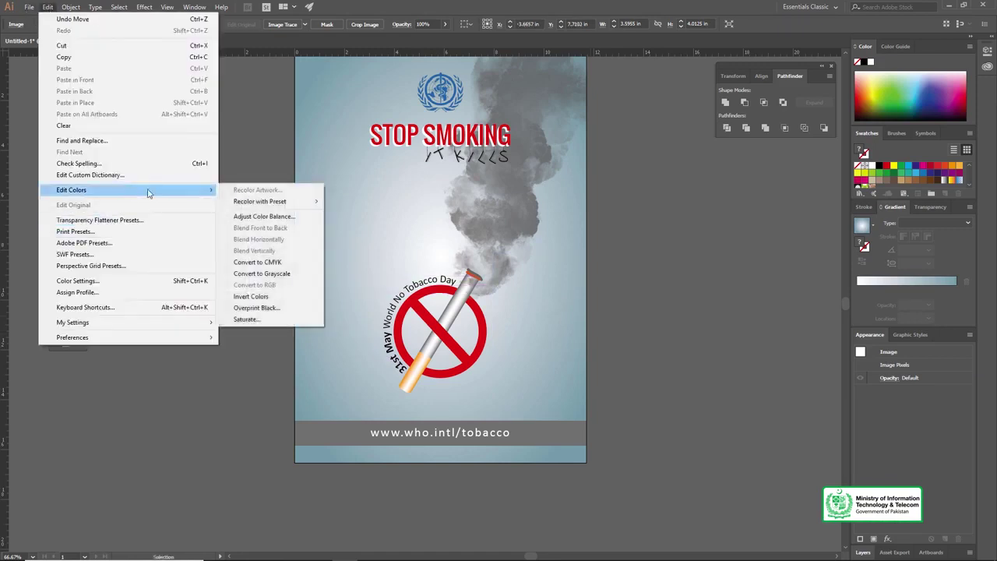
left_click(250, 217)
left_click_drag(590, 190, 799, 179)
left_click(625, 343)
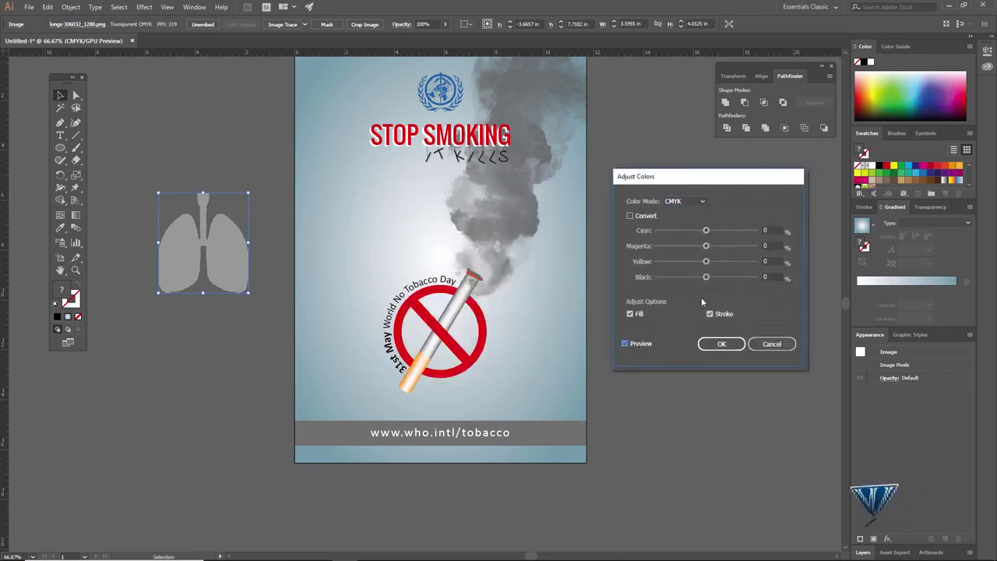
left_click_drag(763, 281, 755, 283)
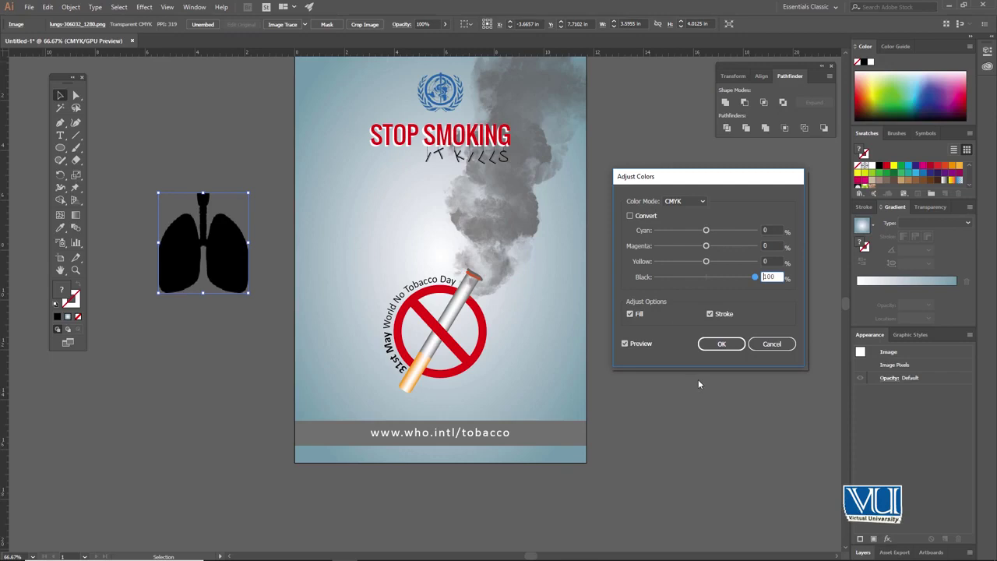
left_click(723, 345)
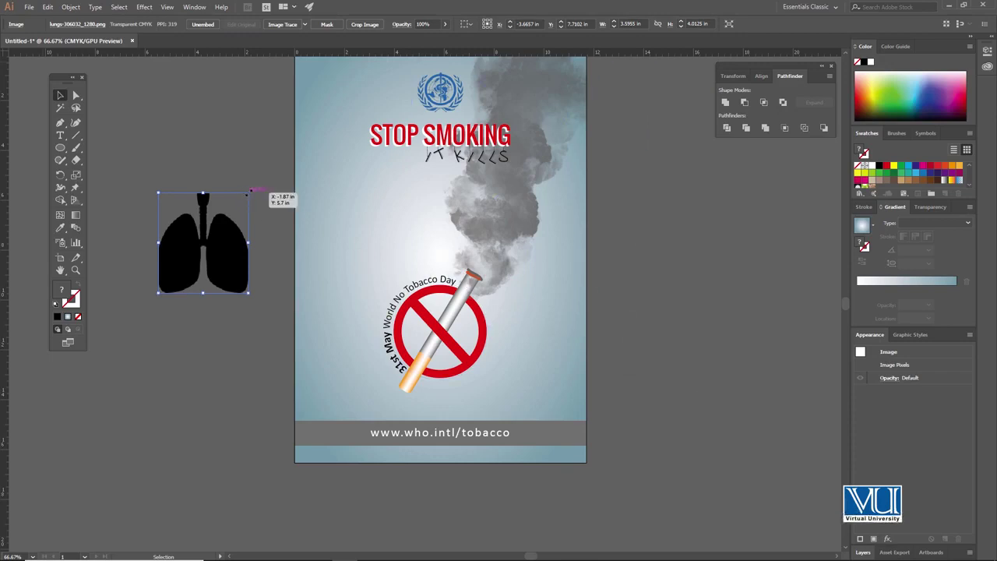
- Scale the black lungs down to roughly half size and place them over the bottom centre of the red ring
left_click_drag(234, 198, 458, 389)
key("z")
left_click(457, 377)
left_click_drag(418, 255, 412, 363)
left_click_drag(411, 399, 413, 340)
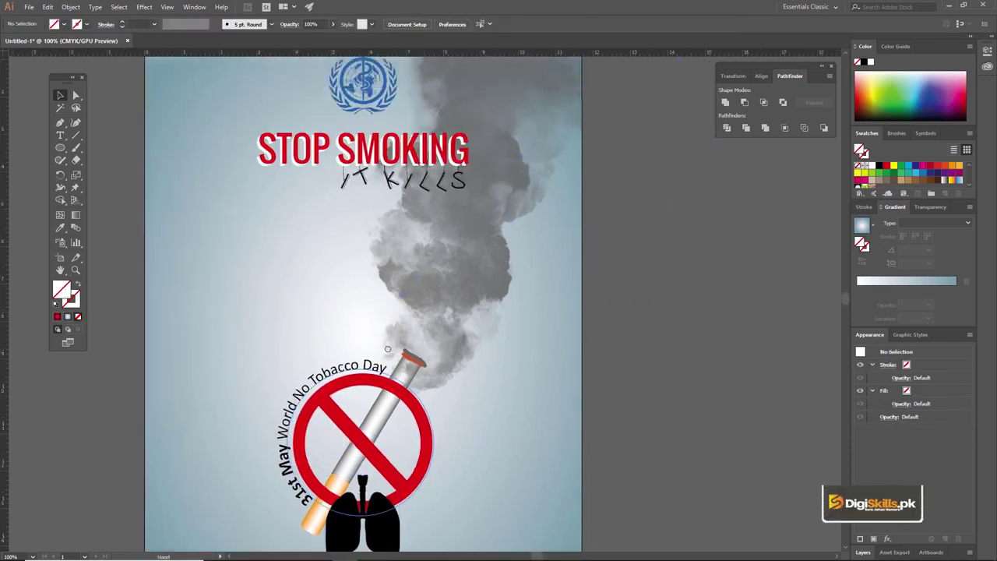
- Move the clipped smoke group horizontally to the right, off the artboard, and deselect it
key("z")
left_click(397, 304, "alt")
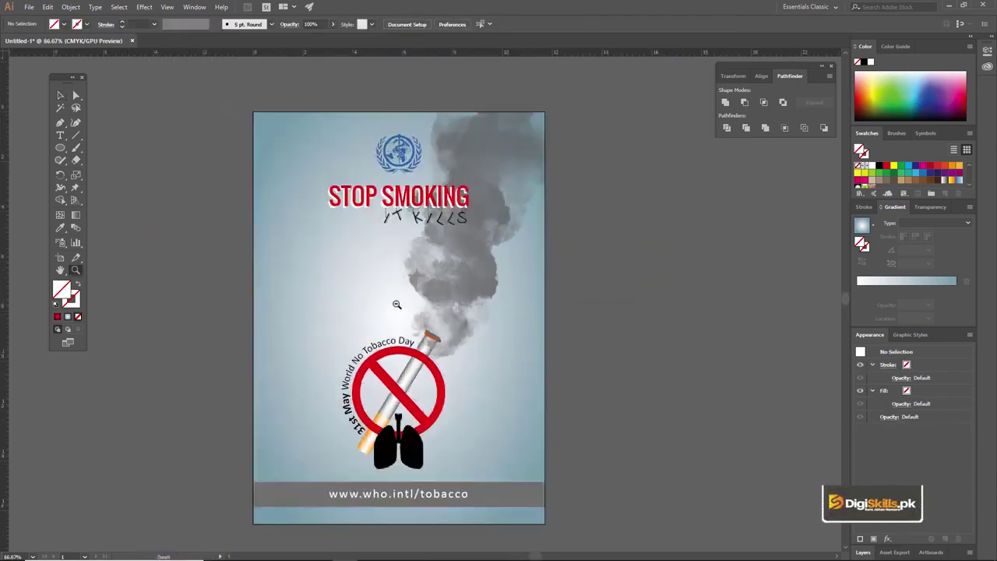
left_click(472, 155)
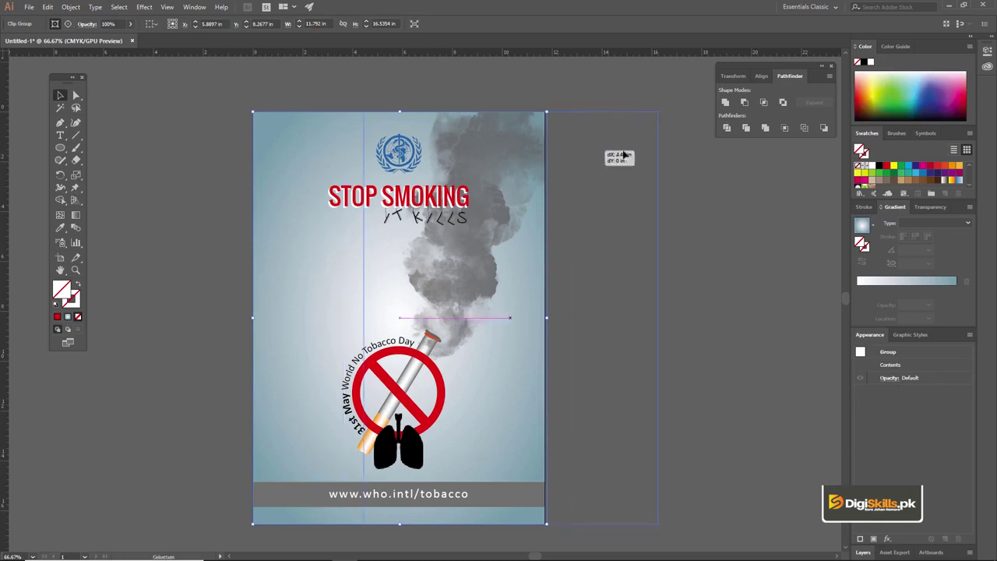
left_click_drag(623, 154, 652, 158)
left_click_drag(704, 204, 710, 226)
key("z")
left_click(416, 377)
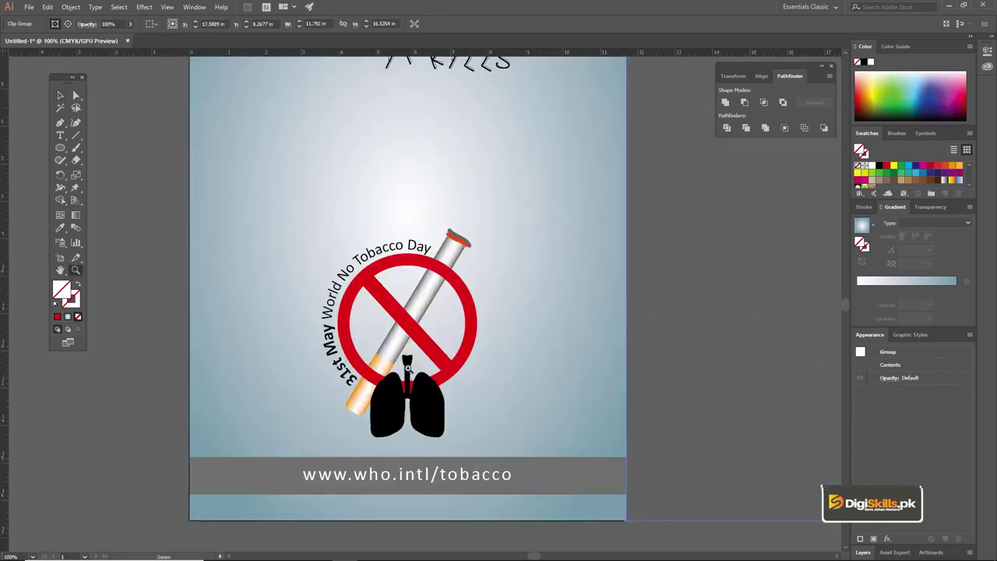
left_click(421, 327)
left_click(412, 294, "alt")
left_click(412, 295, "alt")
key("v")
left_click(265, 243)
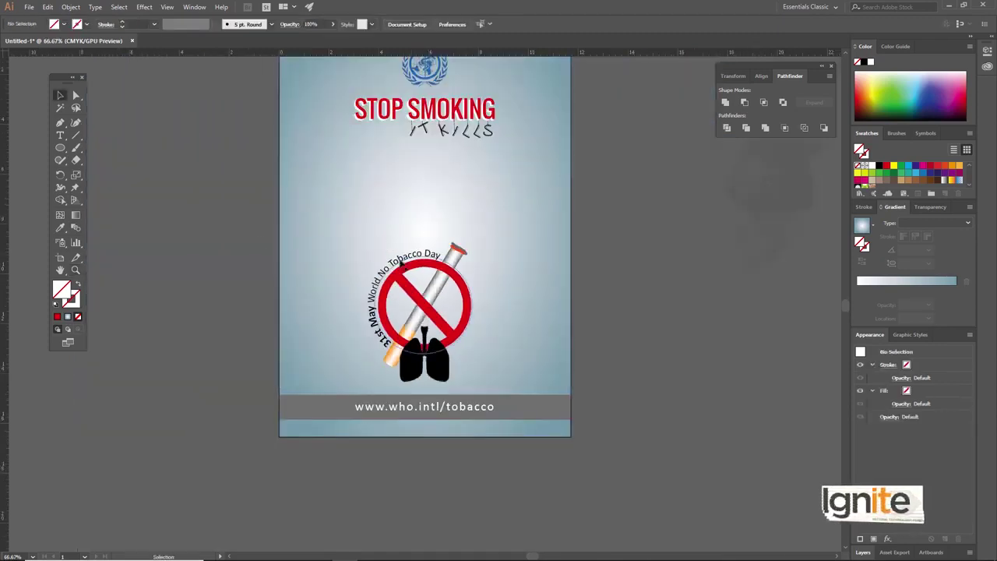
- Move the cigarette, red ring with its diagonal bar, circular text and lungs together straight up, away from the web address band
left_click(420, 284)
left_click(420, 284)
key("v")
left_click(472, 235)
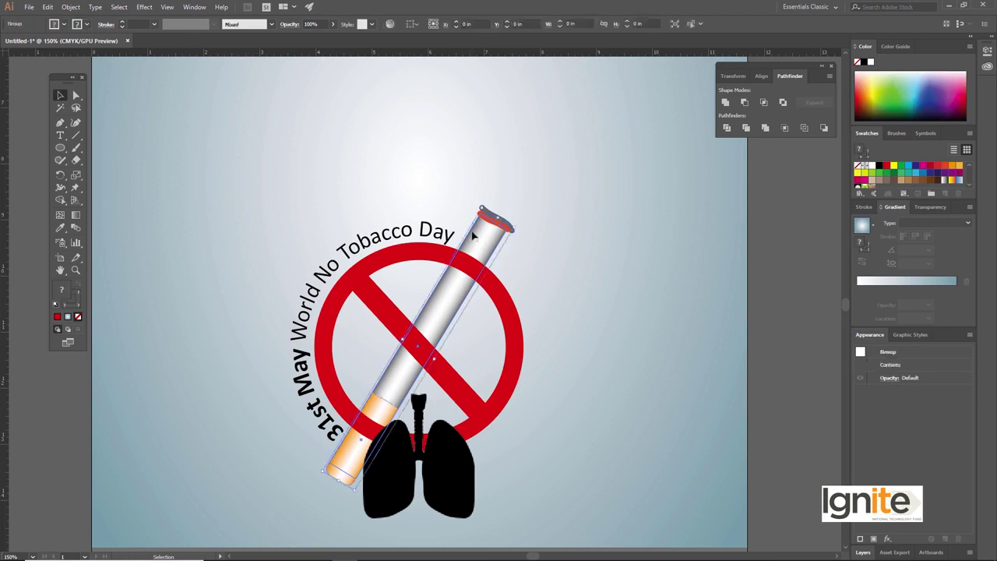
left_click(425, 240, "shift")
left_click(413, 254, "shift")
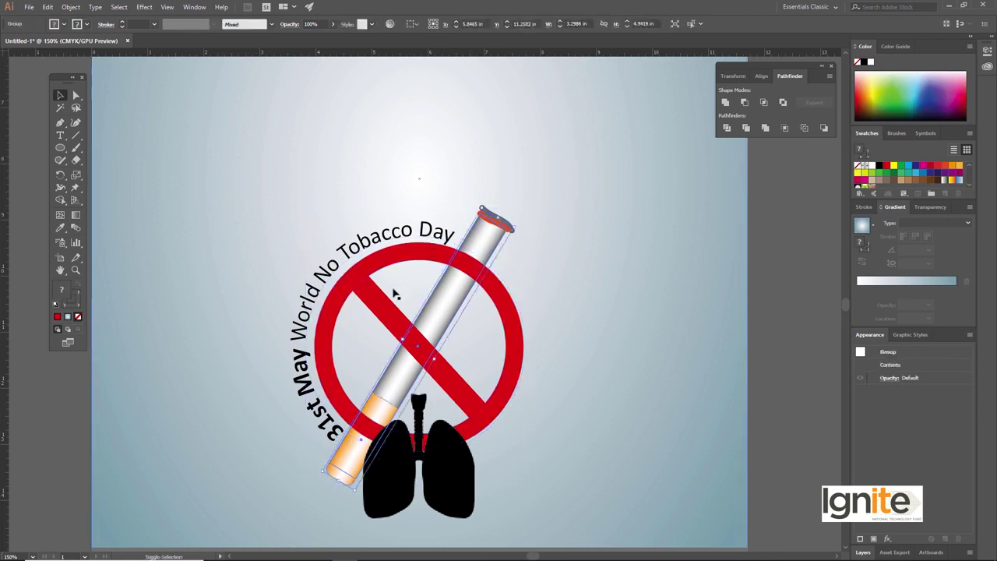
left_click(378, 296, "shift")
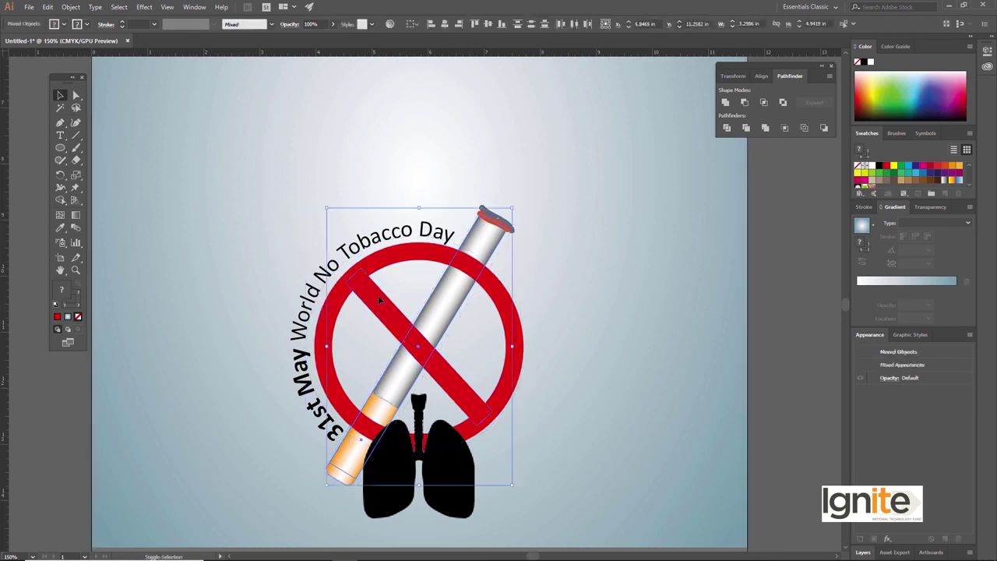
left_click(327, 335, "shift")
left_click(391, 473, "shift")
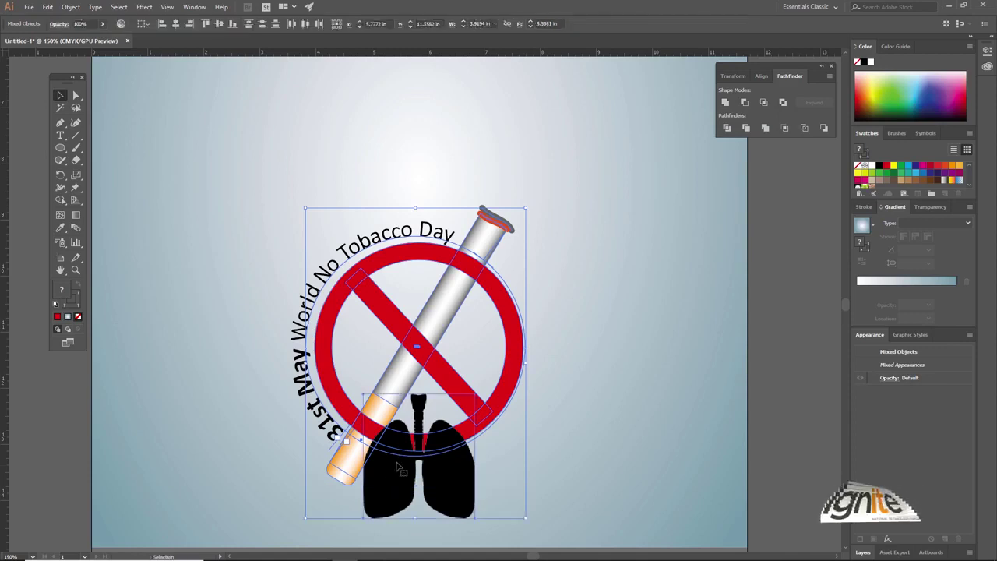
key("a")
key("Up")
key("Up")
key("Up")
key("Up")
key("Up")
key("shift+Up")
key("shift+Up")
key("shift+Up")
key("Up")
key("Up")
key("Up")
key("Up")
key("Up")
key("Up")
key("Up")
key("Up")
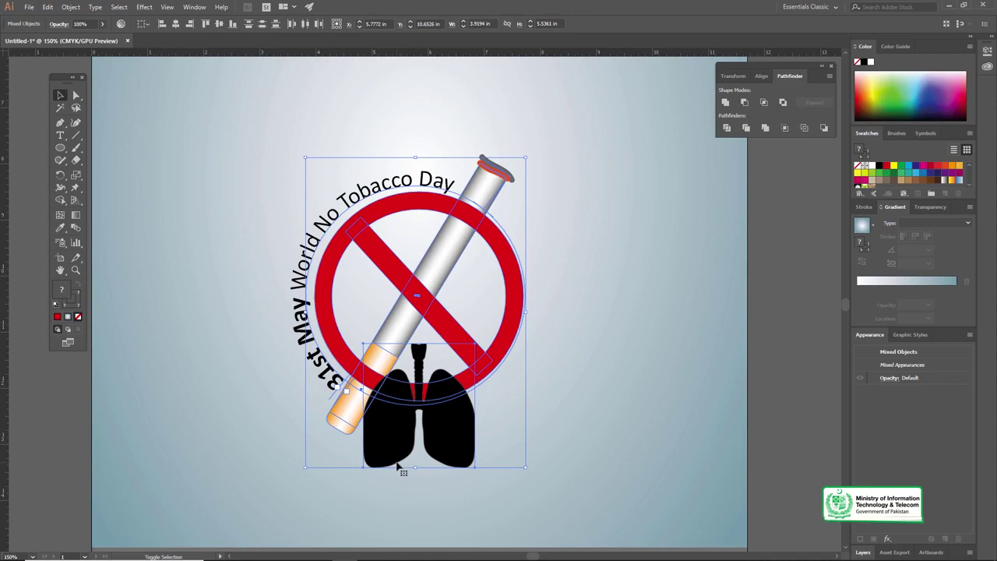
key("shift+Up")
left_click(90, 391)
key("z")
left_click(420, 343, "alt")
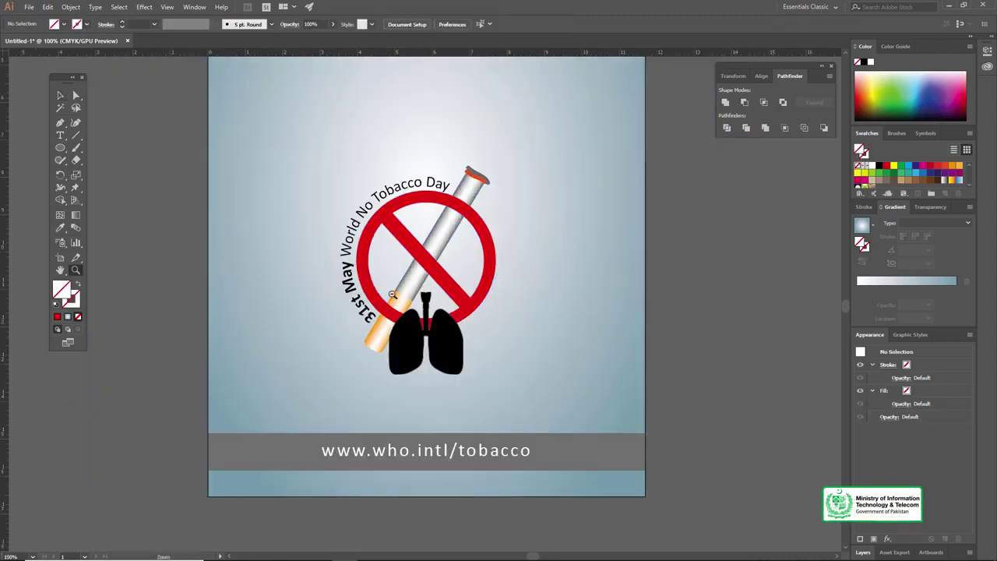